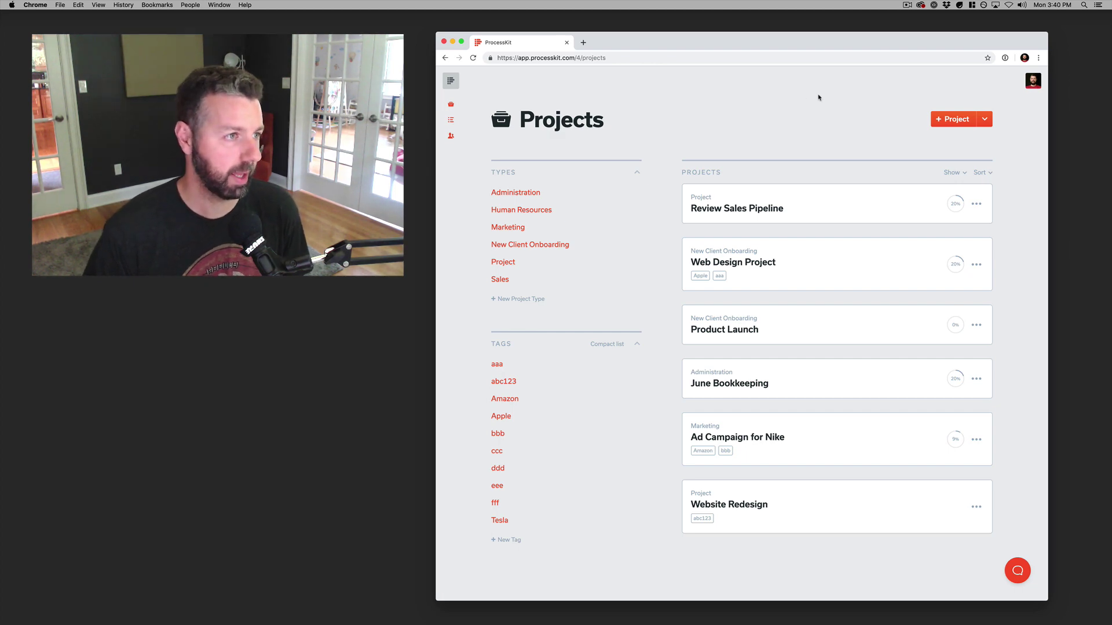
Open the My Work page from the account options and look through the projects listed there
left_click(1034, 84)
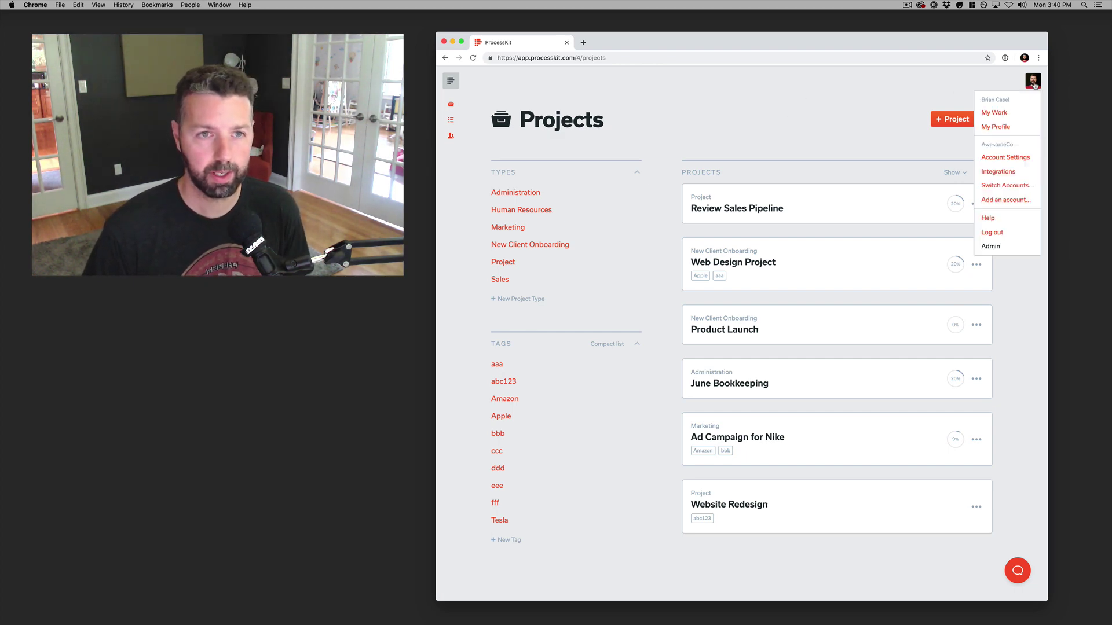
left_click(1003, 116)
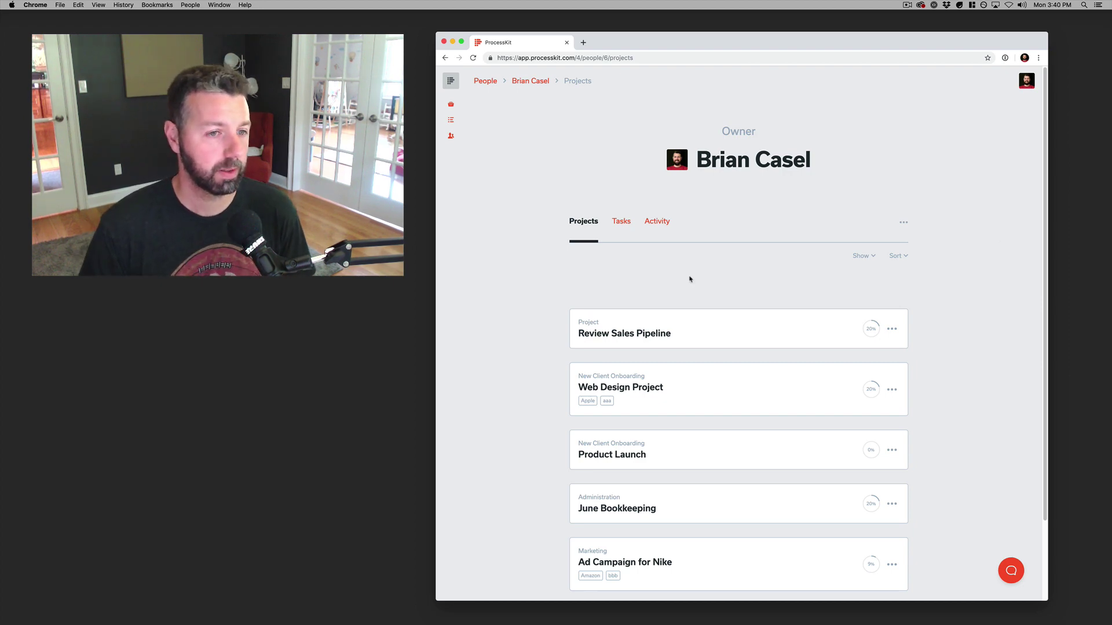
scroll(690, 279, "down", 3)
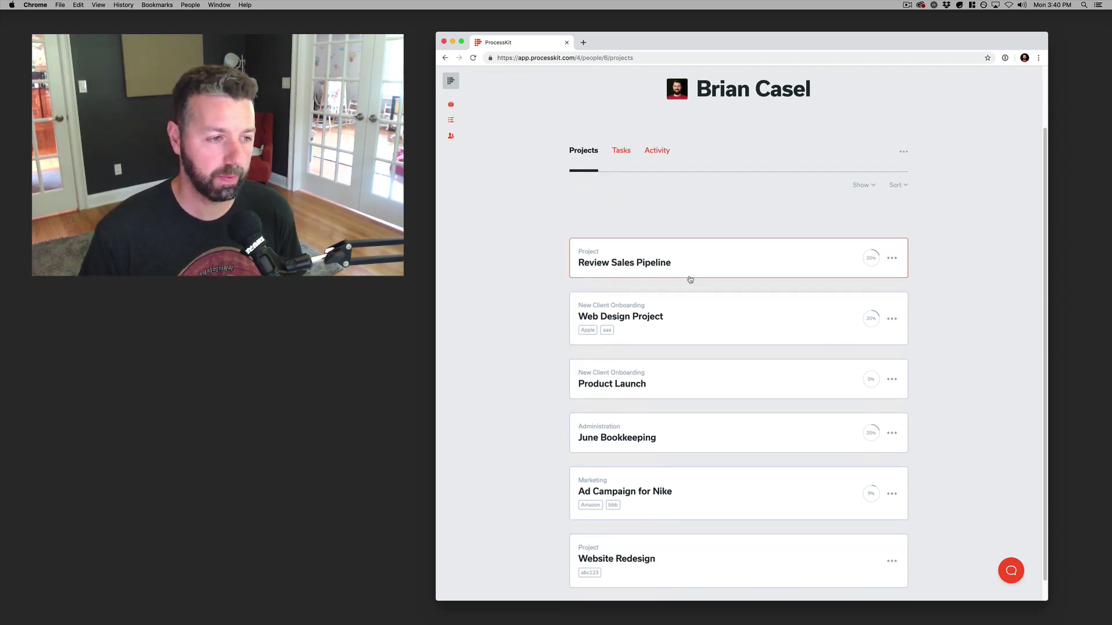
scroll(841, 394, "down", 1)
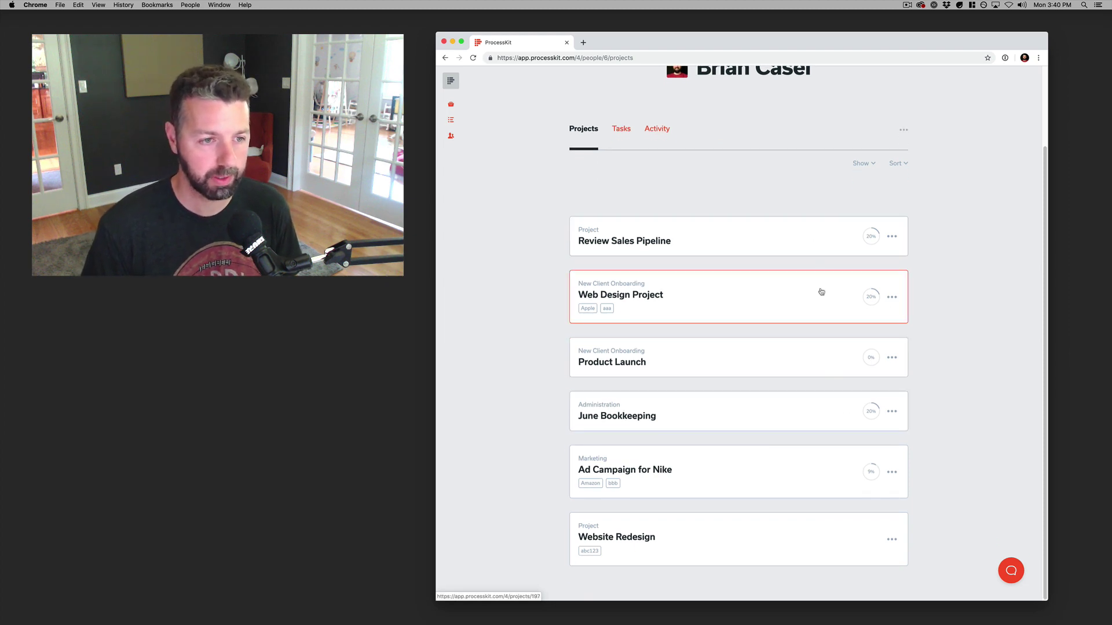
scroll(967, 272, "up", 4)
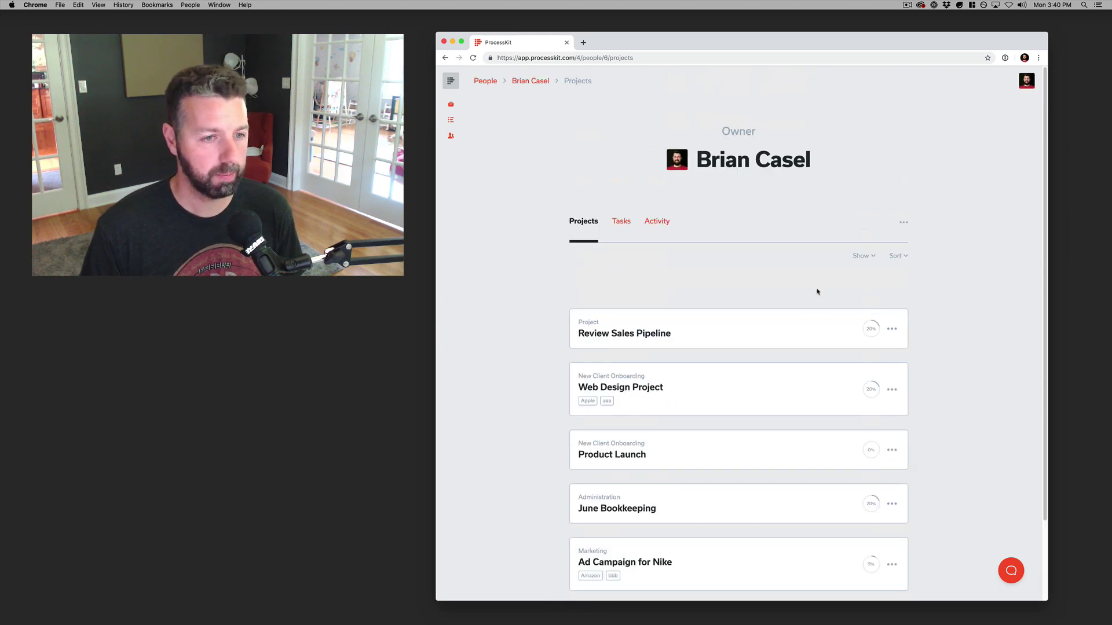
Check which show filters and sort orders are available for the My Work project list, leaving them unchanged
left_click(863, 256)
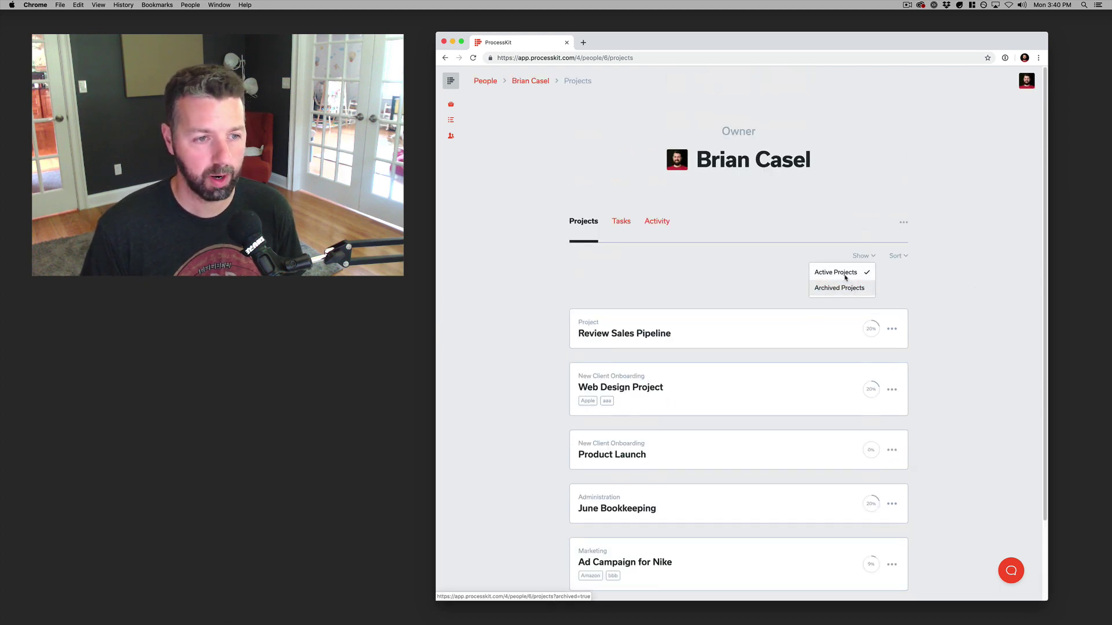
left_click(893, 274)
left_click(897, 255)
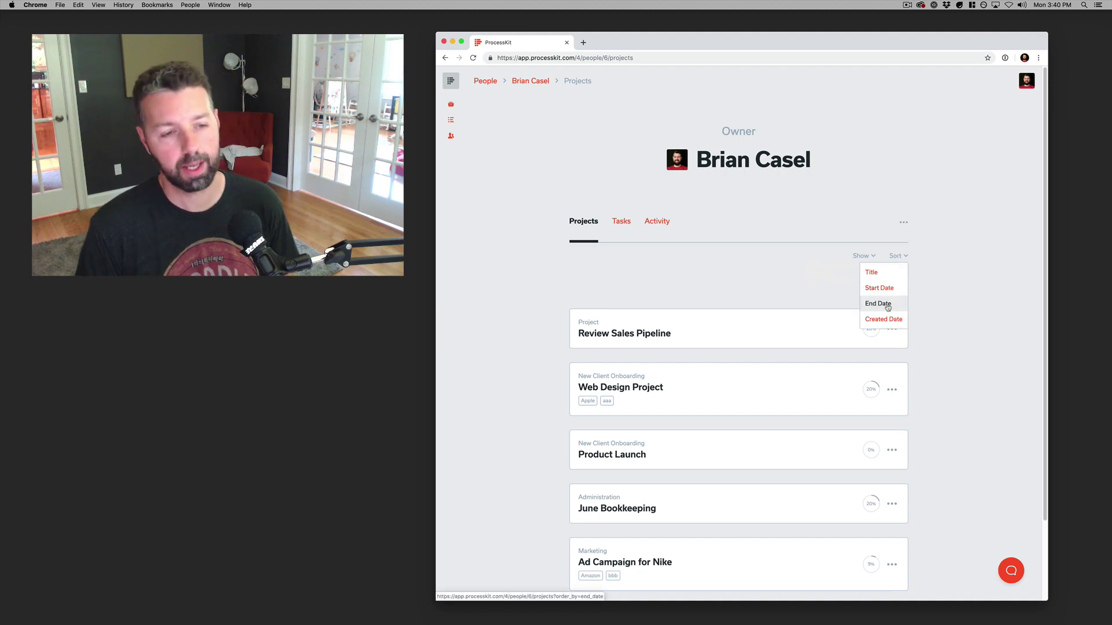
left_click(922, 315)
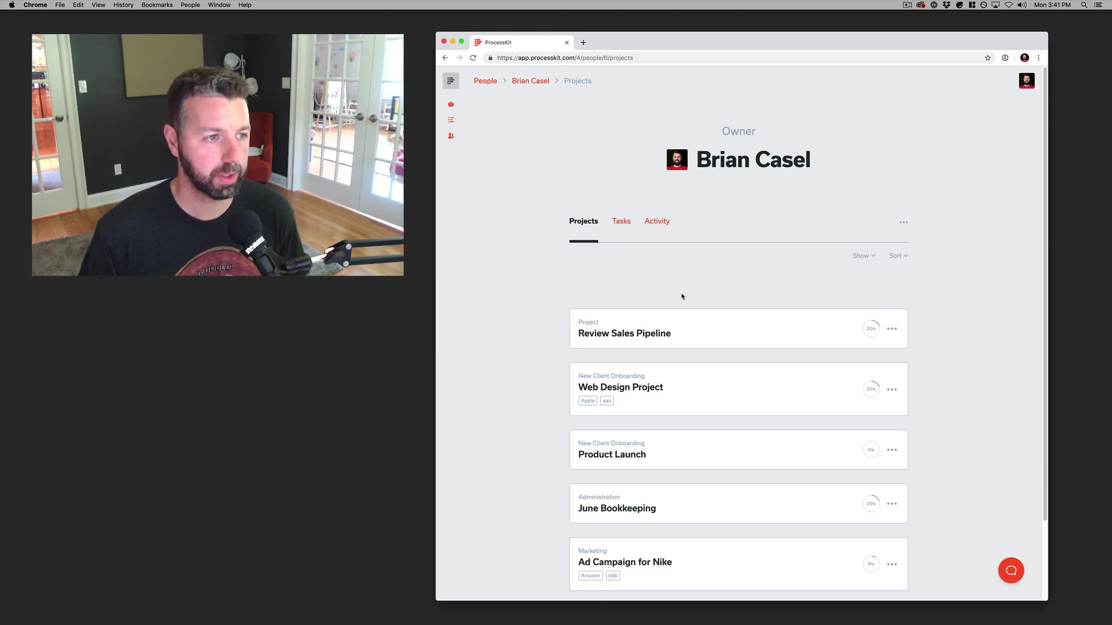
scroll(701, 310, "down", 1)
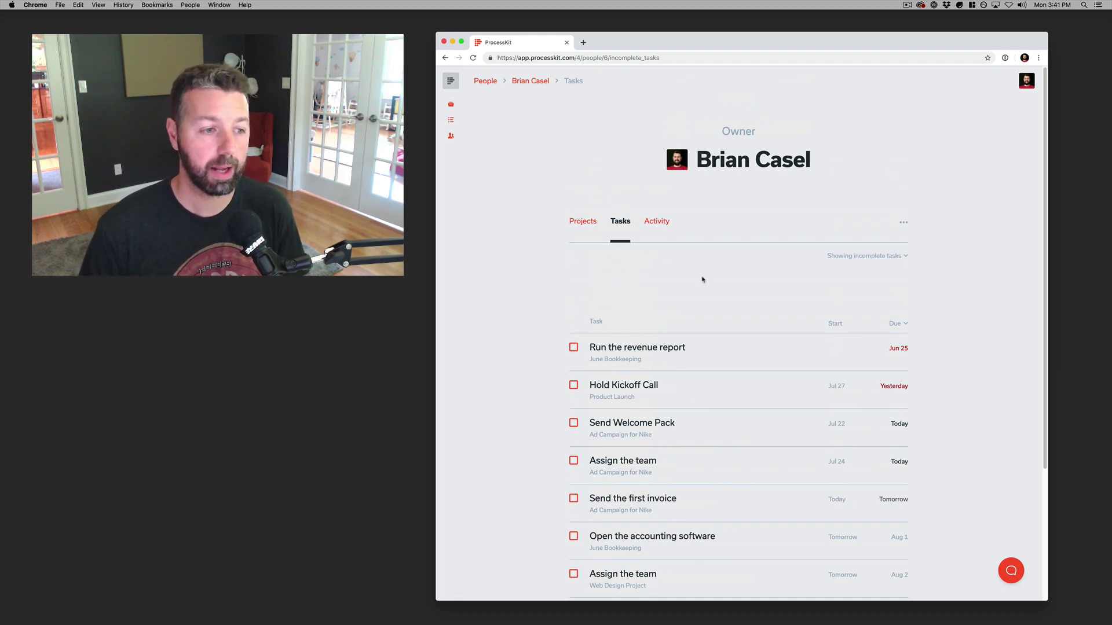
View the incomplete tasks on the My Work page and try sorting by start date and task name before returning to due date
scroll(703, 278, "down", 2)
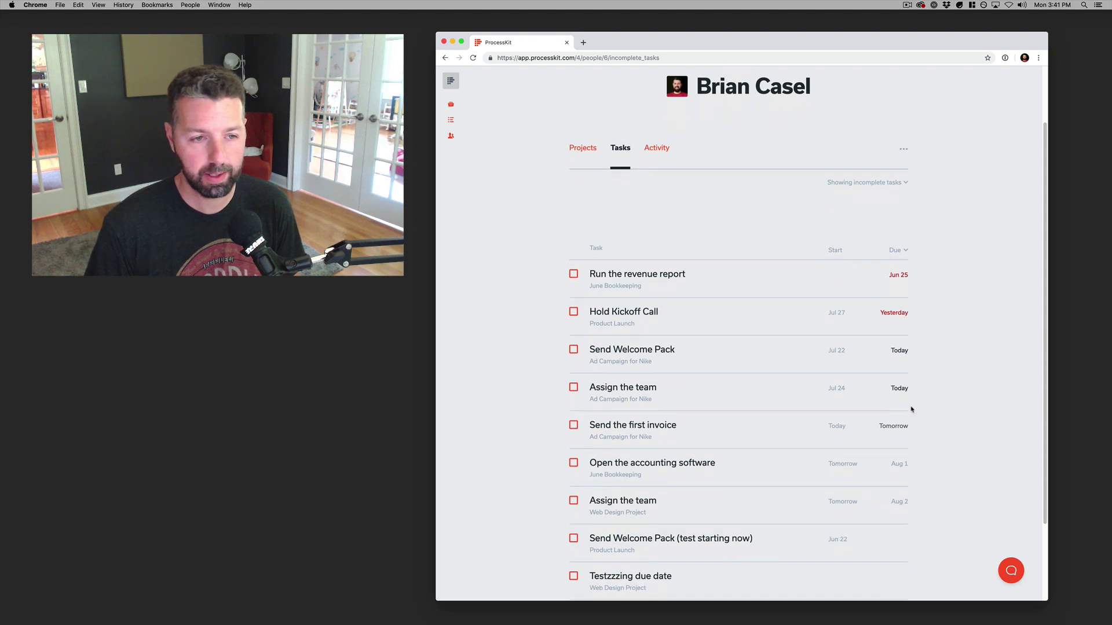
scroll(869, 359, "up", 3)
left_click(835, 323)
left_click(835, 323)
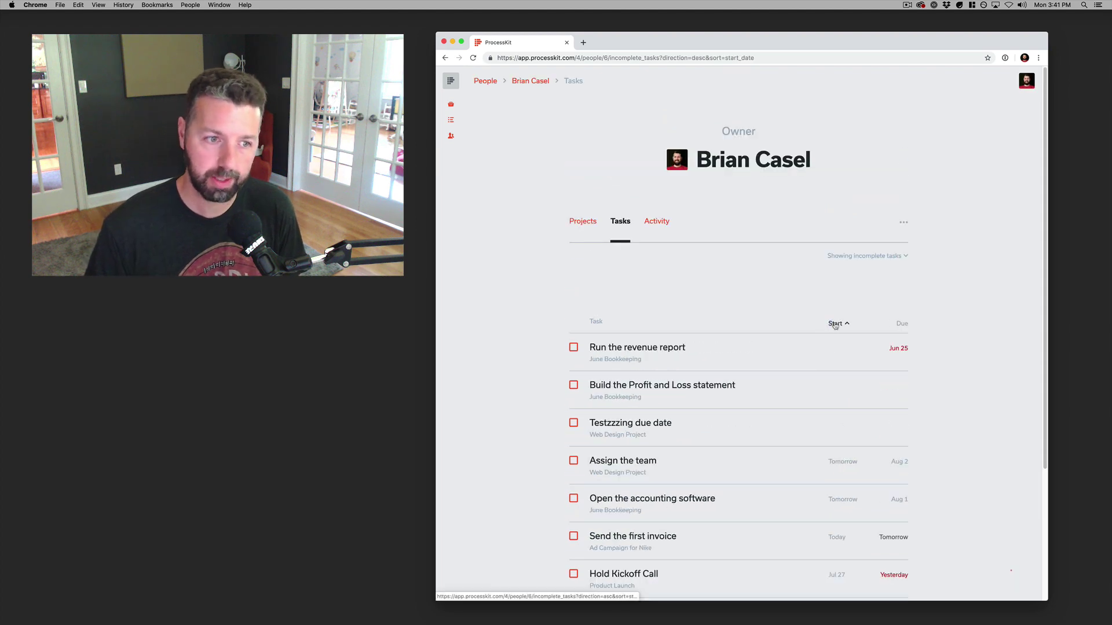
left_click(597, 322)
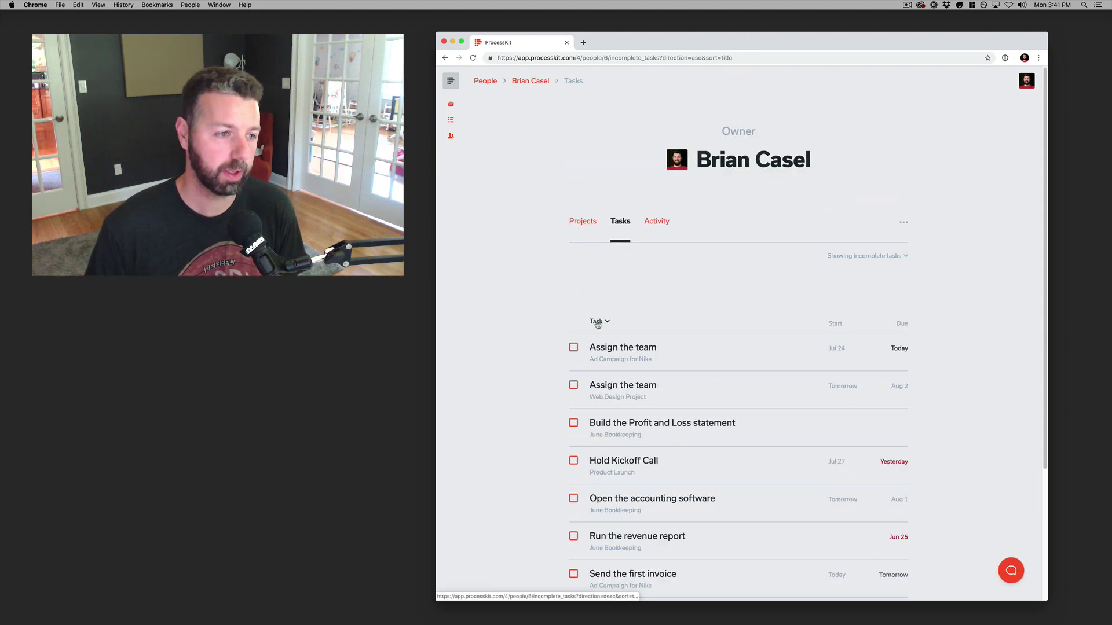
left_click(899, 324)
scroll(943, 324, "down", 1)
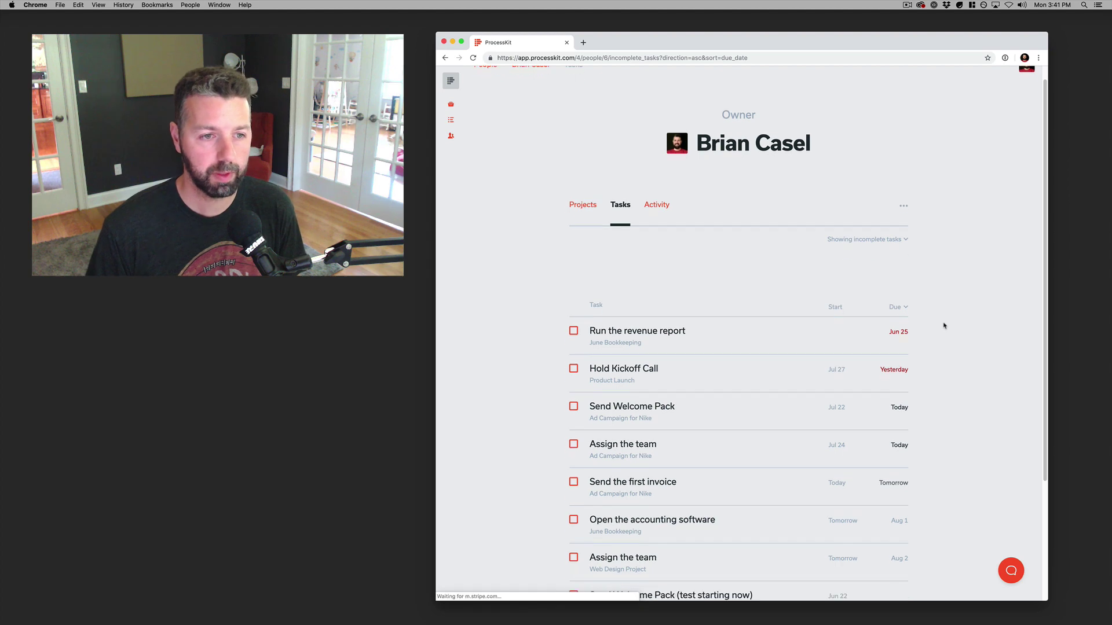
Filter the task list to completed tasks, and switch the filter to show all tasks
left_click(857, 240)
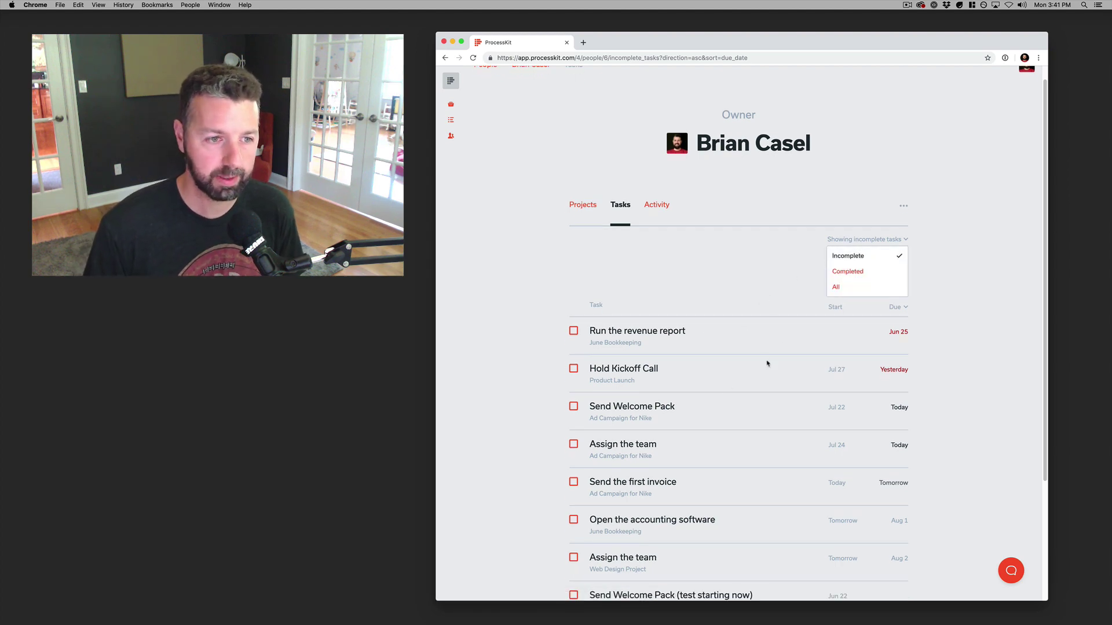
left_click(859, 276)
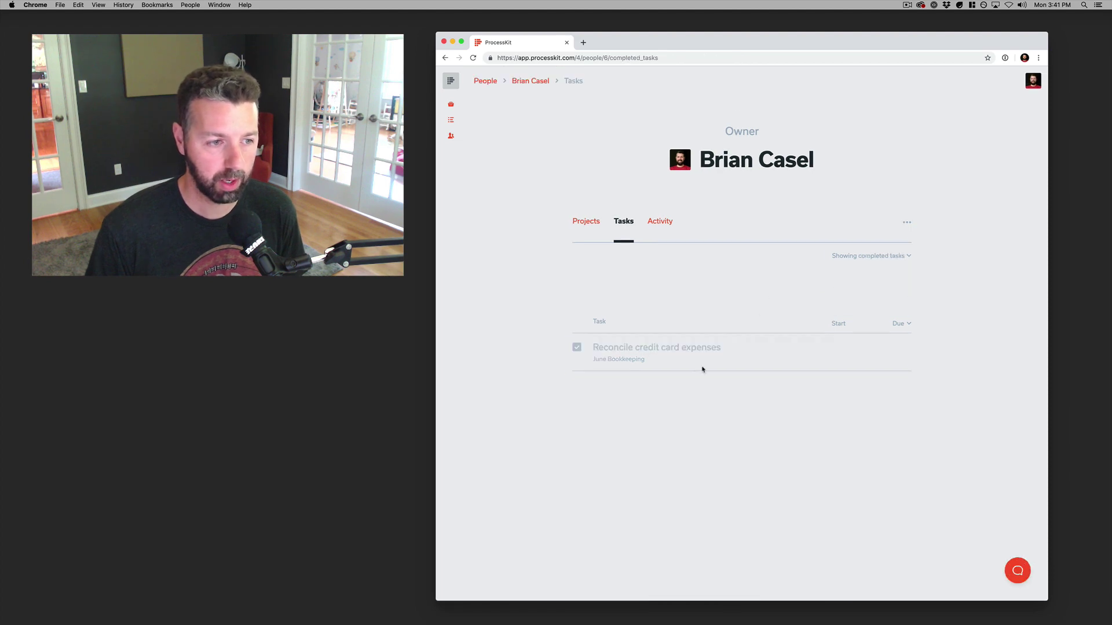
left_click(876, 260)
left_click(860, 267)
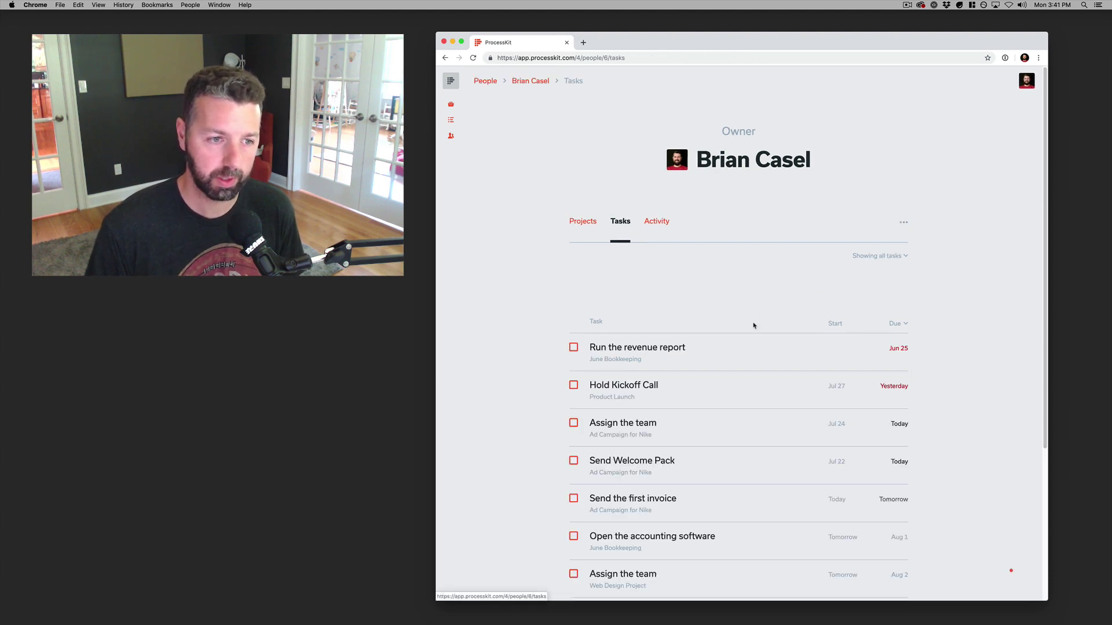
scroll(752, 323, "down", 4)
scroll(754, 326, "up", 4)
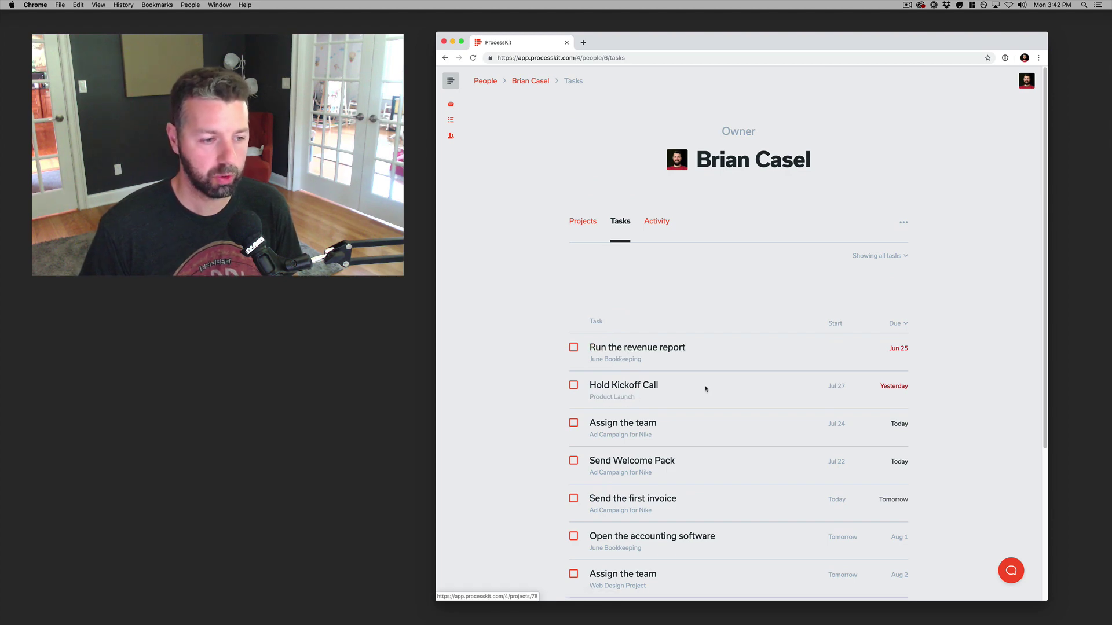
Open the Send Welcome Pack task in the Ad Campaign for Nike process, look over its steps, and return to the task list
left_click(663, 463)
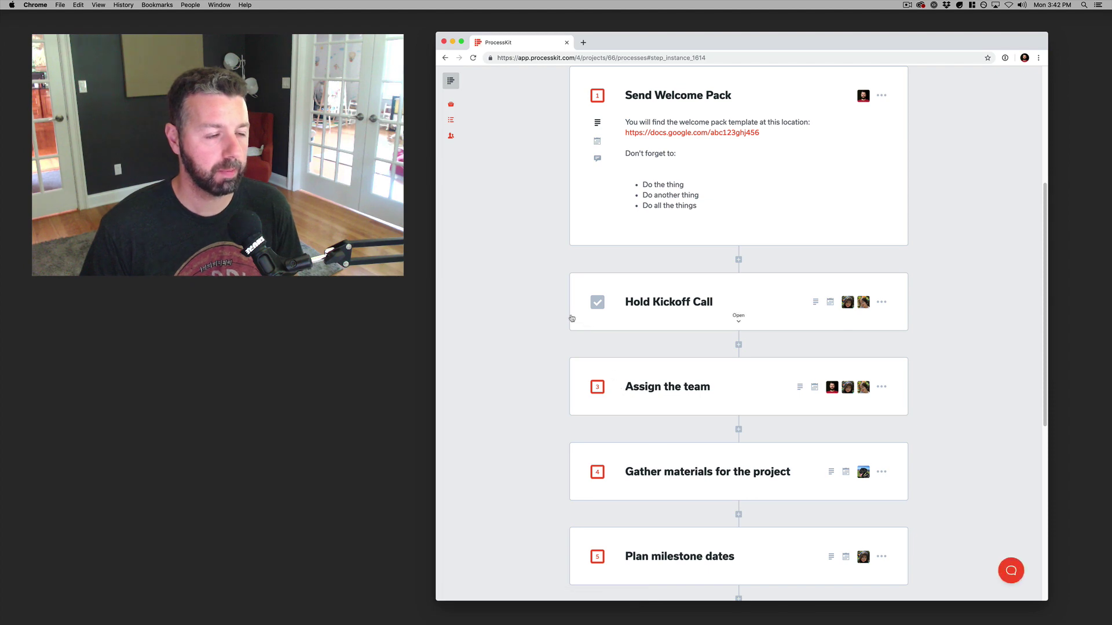
scroll(556, 313, "up", 5)
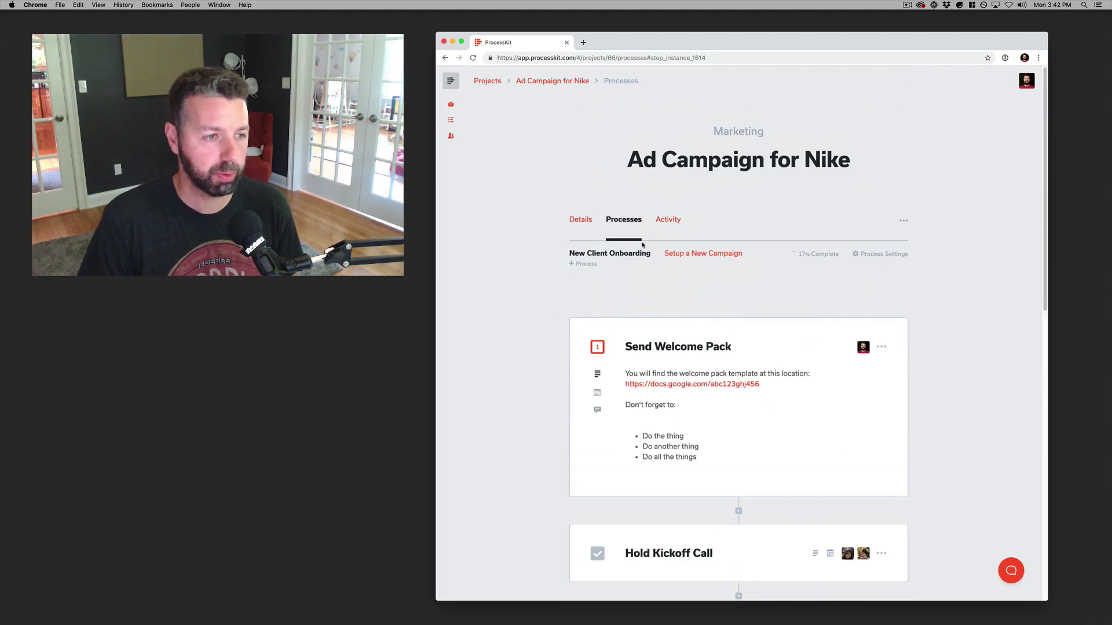
scroll(641, 245, "down", 5)
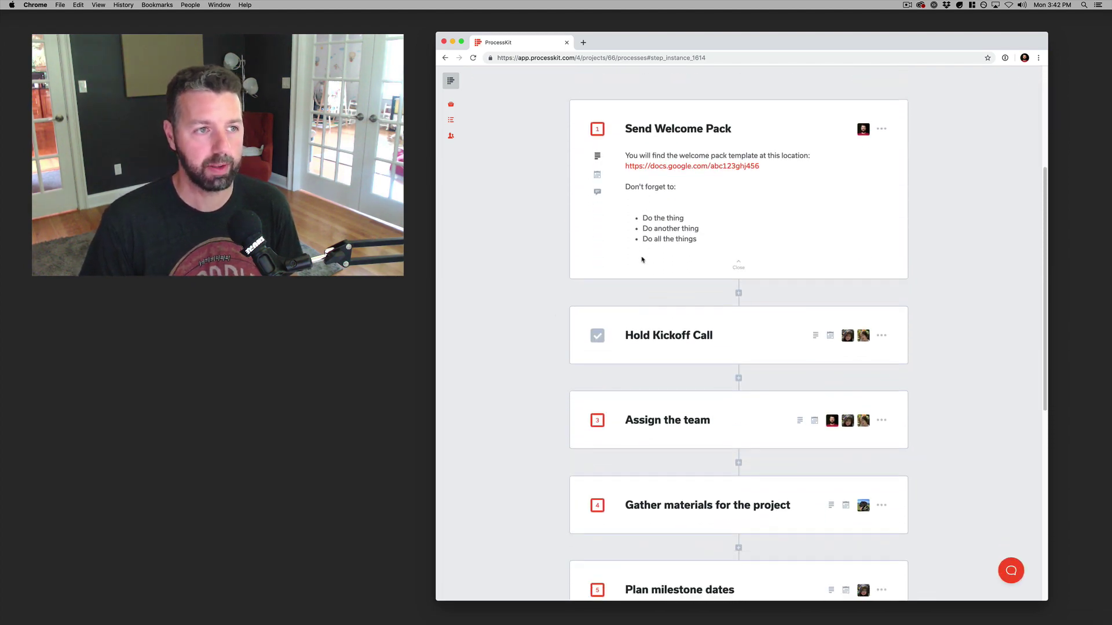
scroll(642, 259, "down", 1)
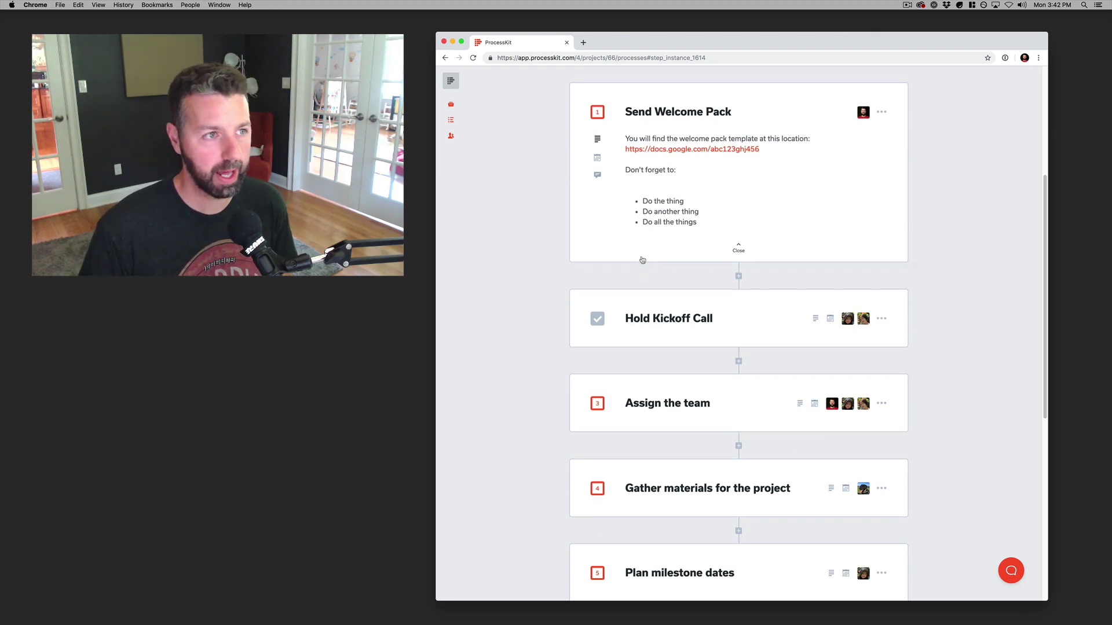
key("super+bracketleft")
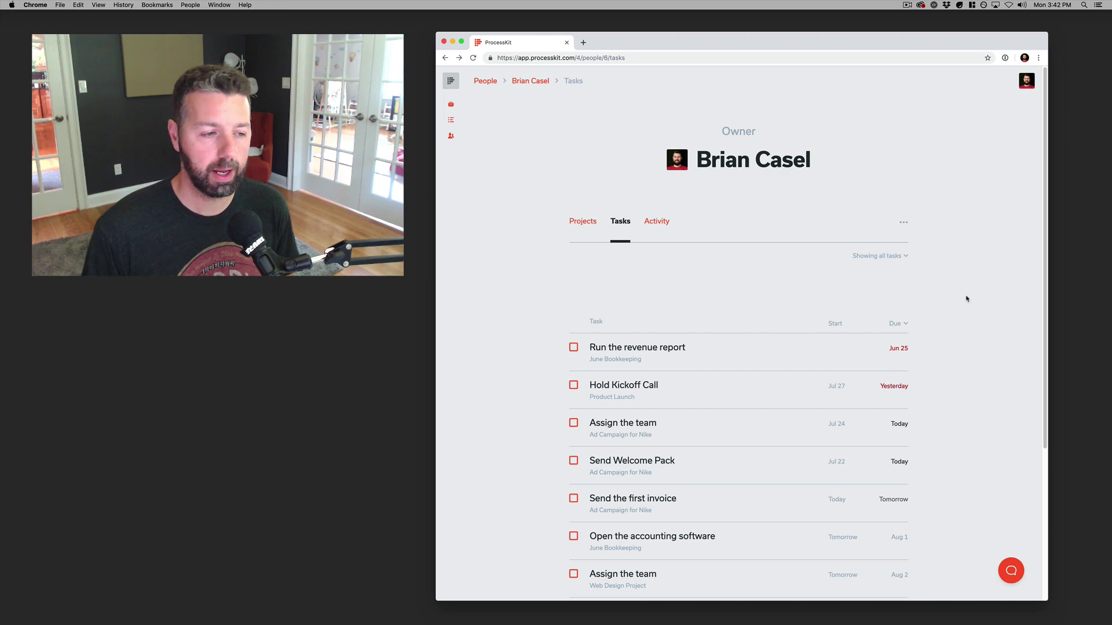
Mark Run the revenue report complete, and toggle Hold Kickoff Call to complete and back to incomplete
scroll(967, 299, "down", 1)
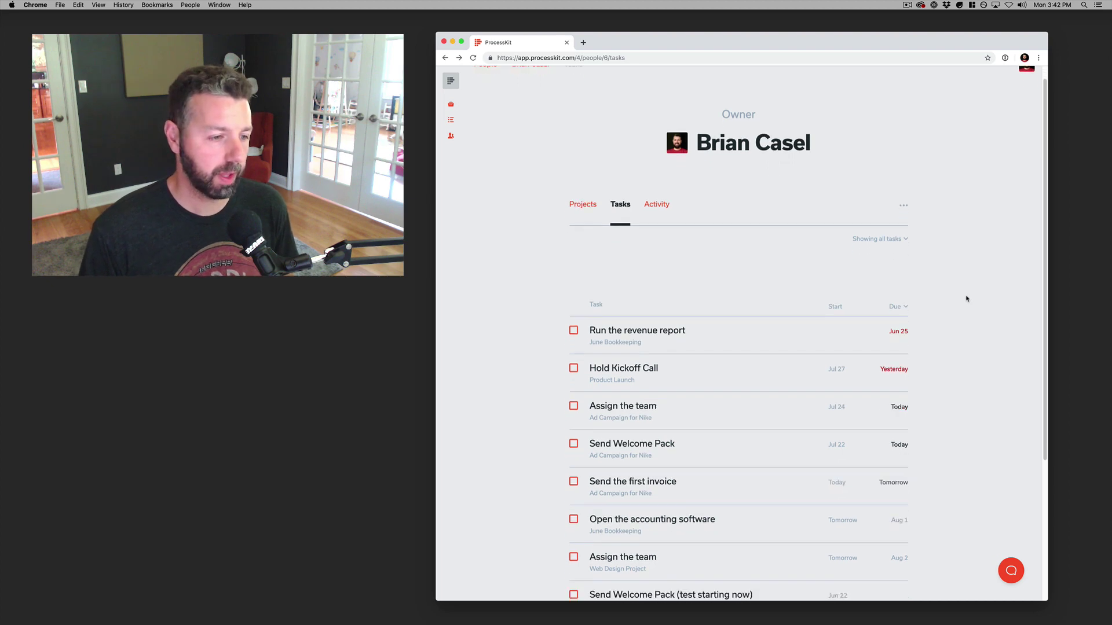
left_click(572, 326)
left_click(574, 364)
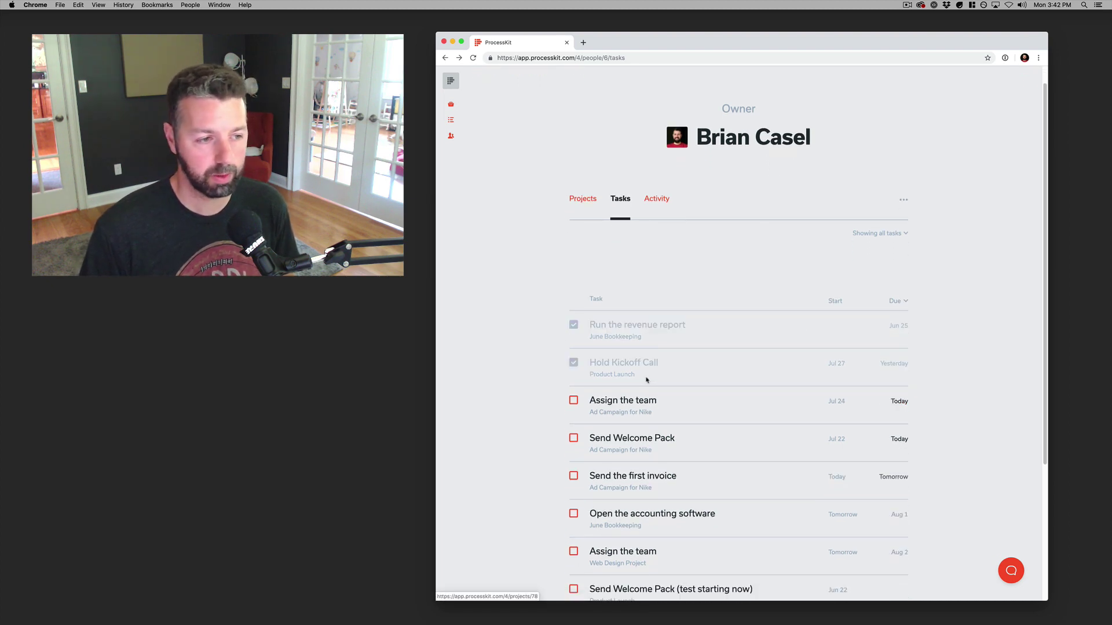
left_click(574, 362)
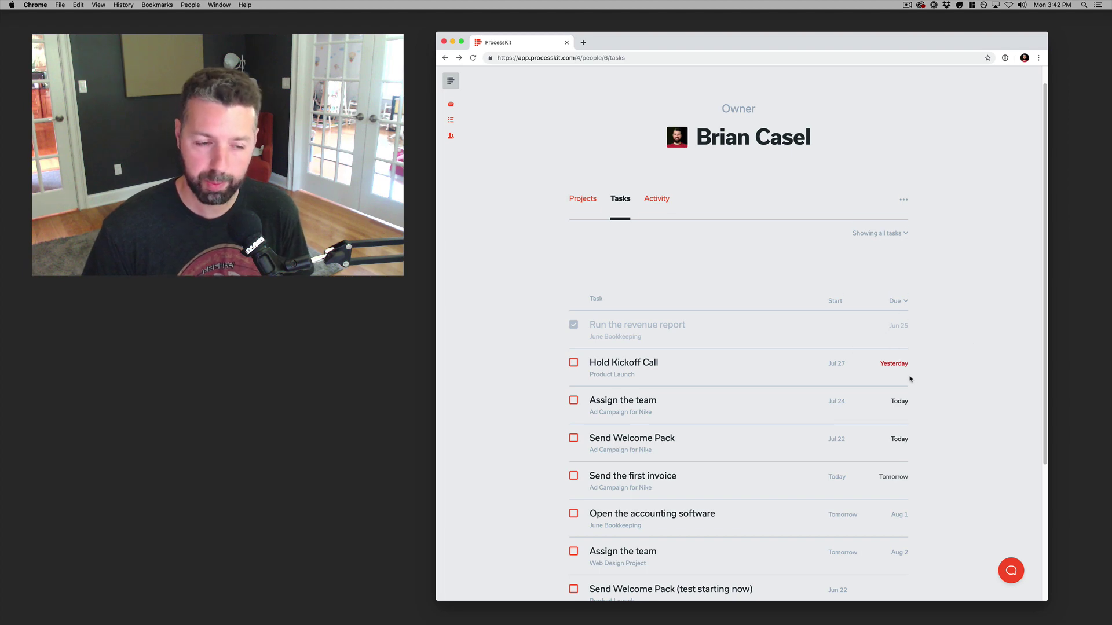
Examine the due dates in the task list, briefly highlighting the due date of Hold Kickoff Call
scroll(911, 379, "down", 3)
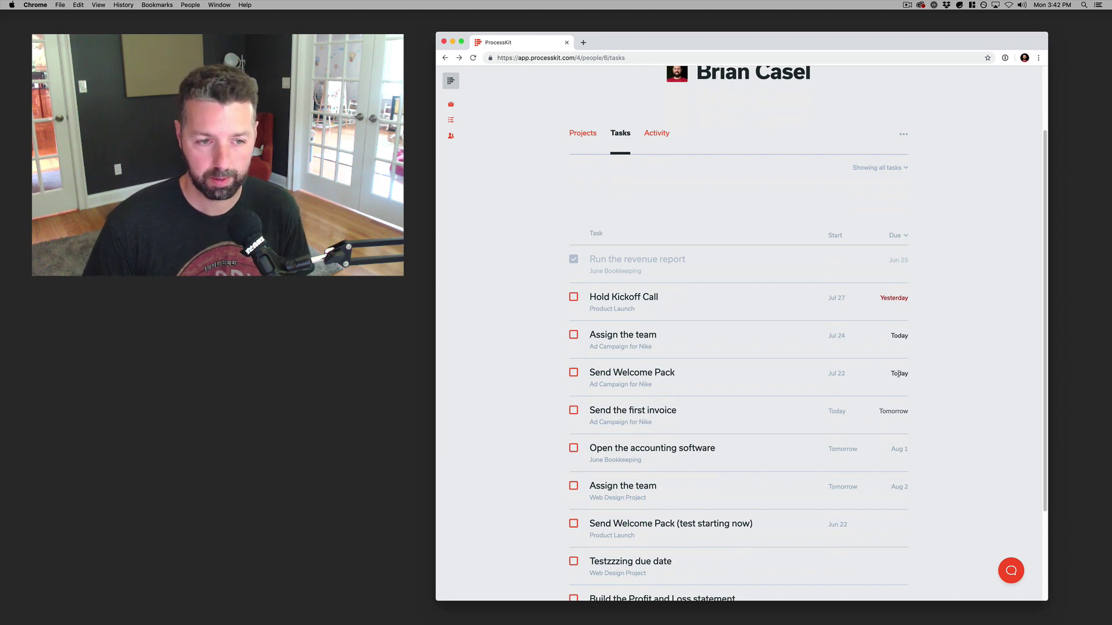
double_click(899, 297)
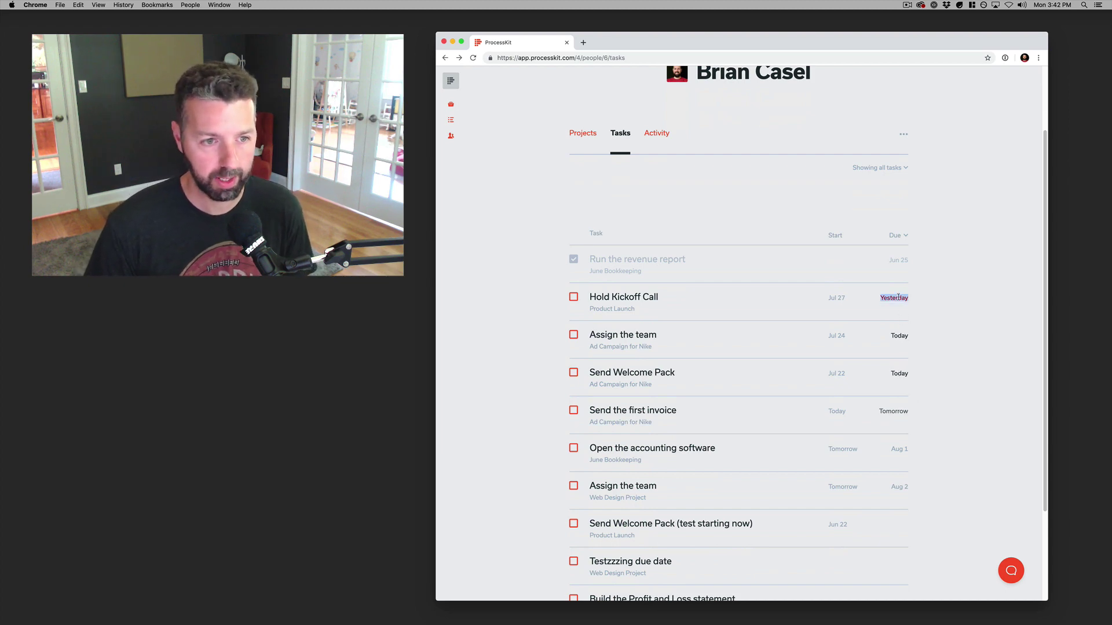
left_click(932, 297)
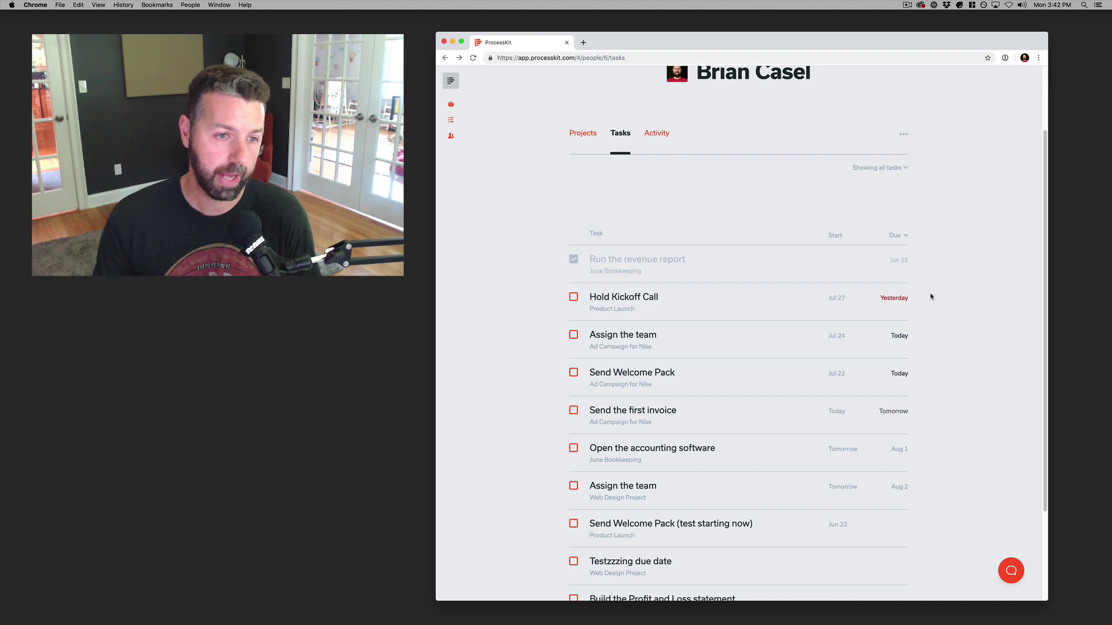
Open the profile's activity feed and review the recent task completions, comments and project changes
scroll(933, 300, "up", 3)
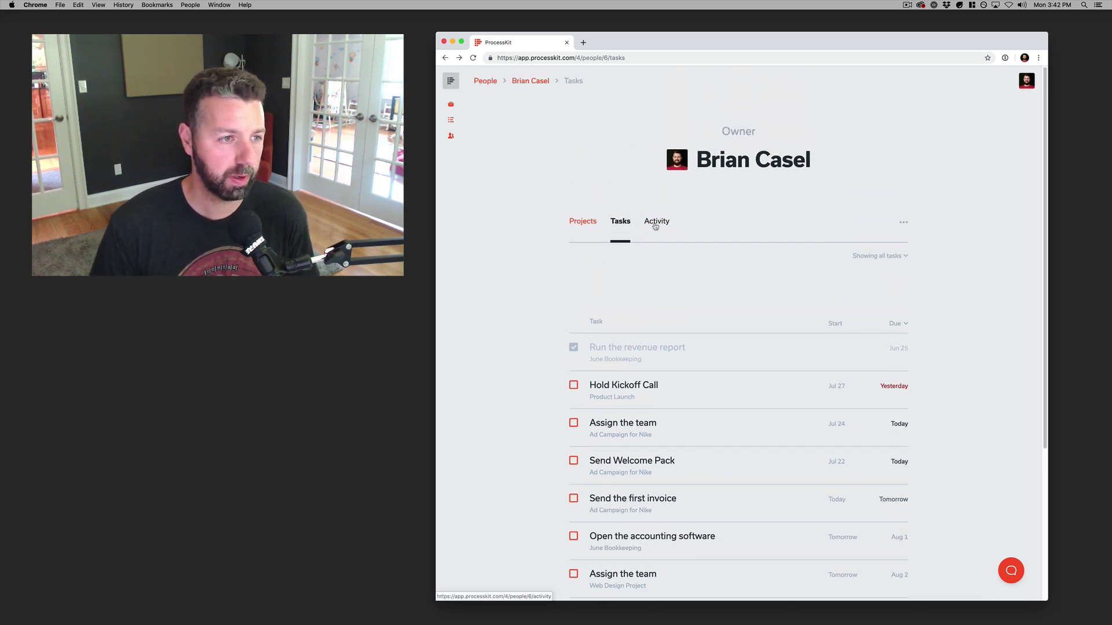
left_click(657, 227)
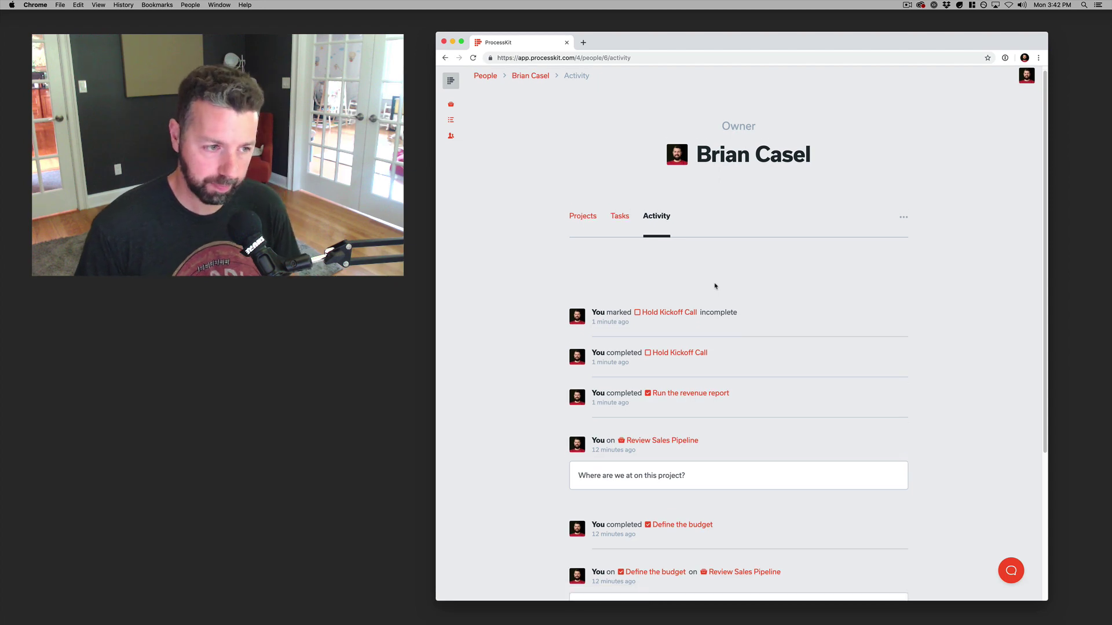
scroll(715, 286, "down", 5)
scroll(715, 287, "down", 1)
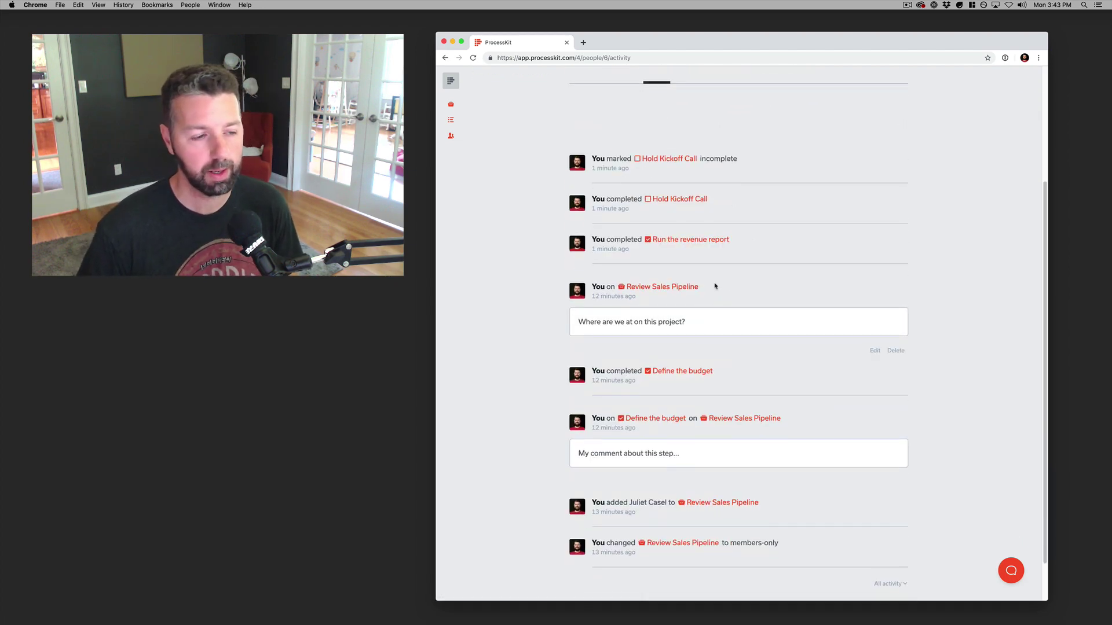
scroll(715, 286, "down", 2)
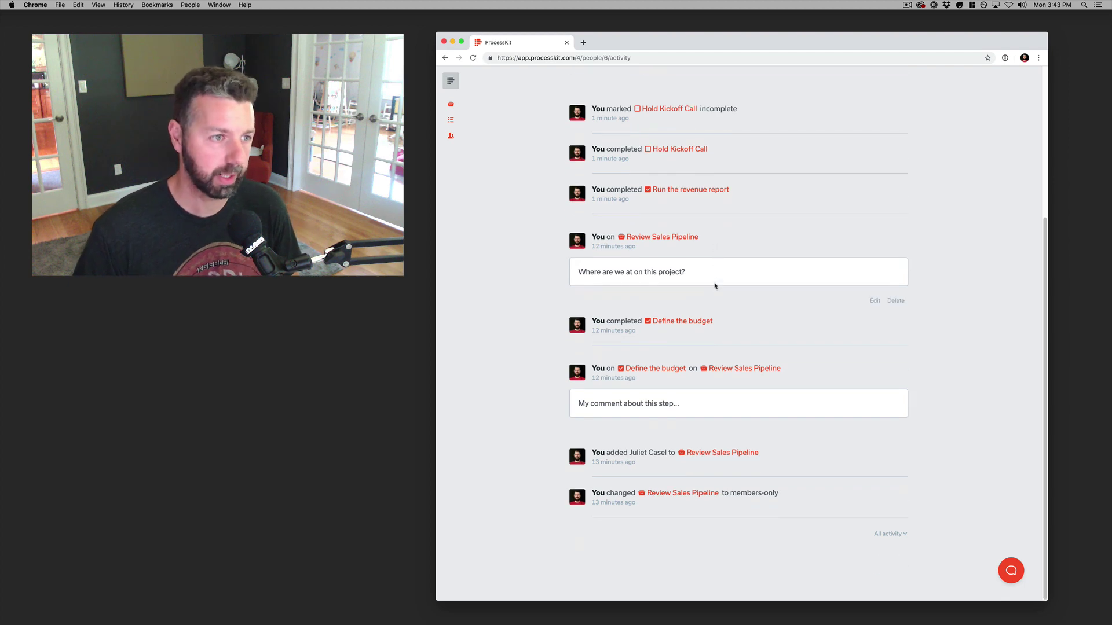
scroll(715, 286, "up", 2)
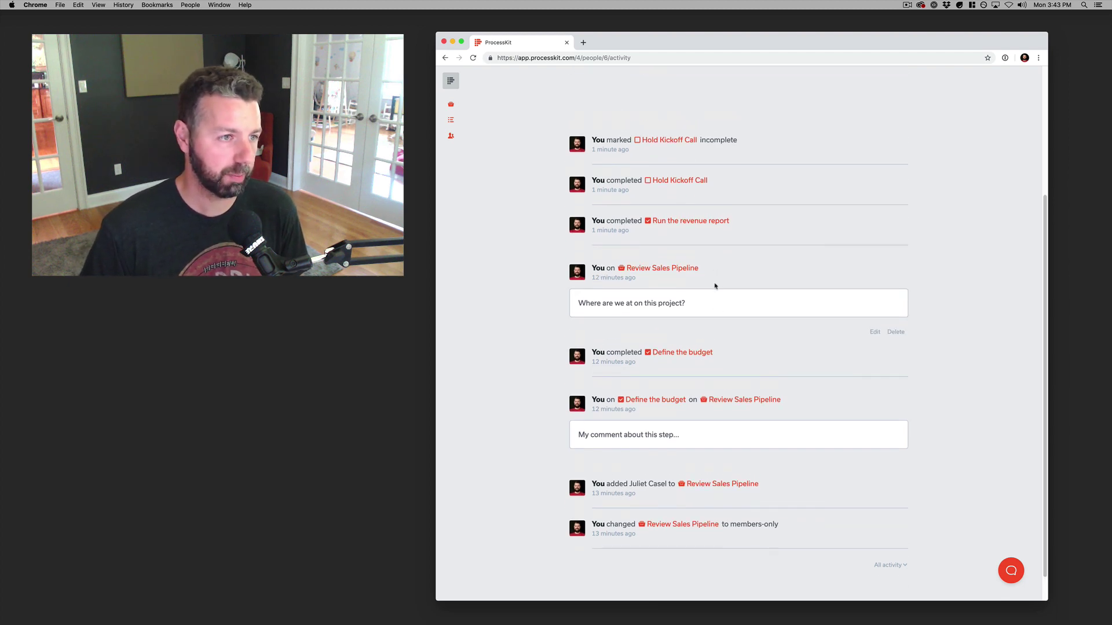
scroll(715, 286, "up", 1)
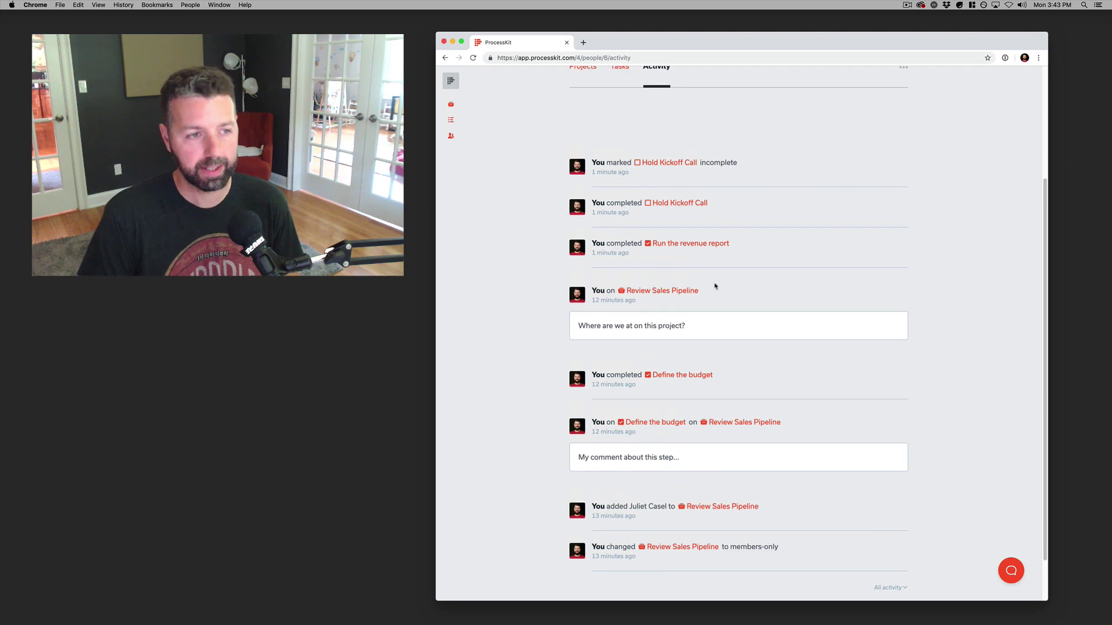
mouse_move(694, 337)
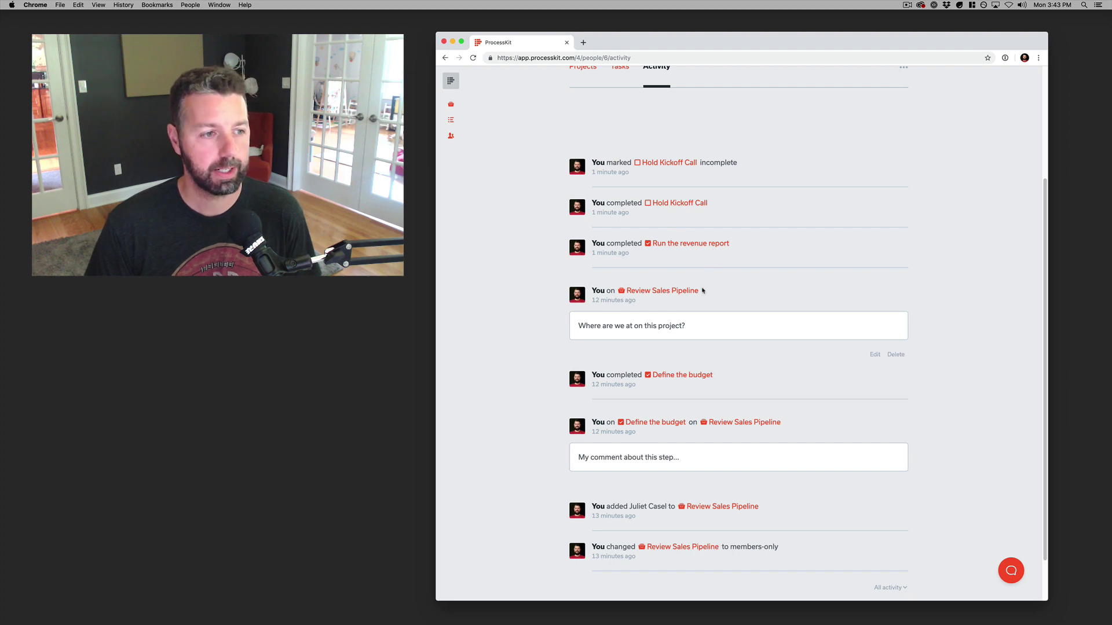
Expand the profile's activity feed to all activity and look through the older entries
scroll(732, 389, "down", 2)
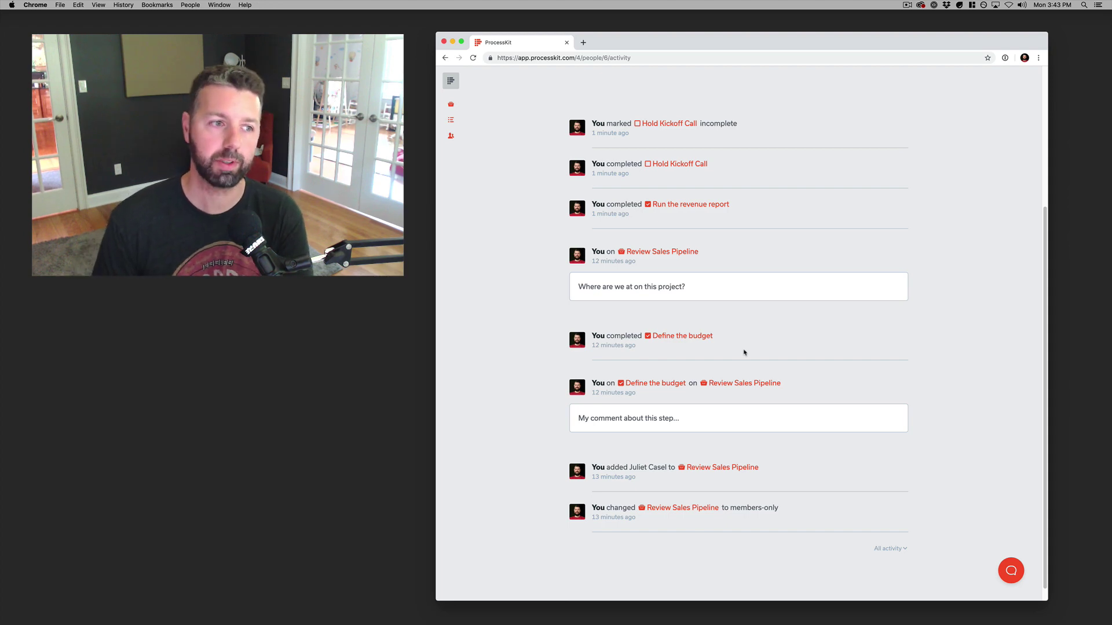
scroll(741, 226, "up", 5)
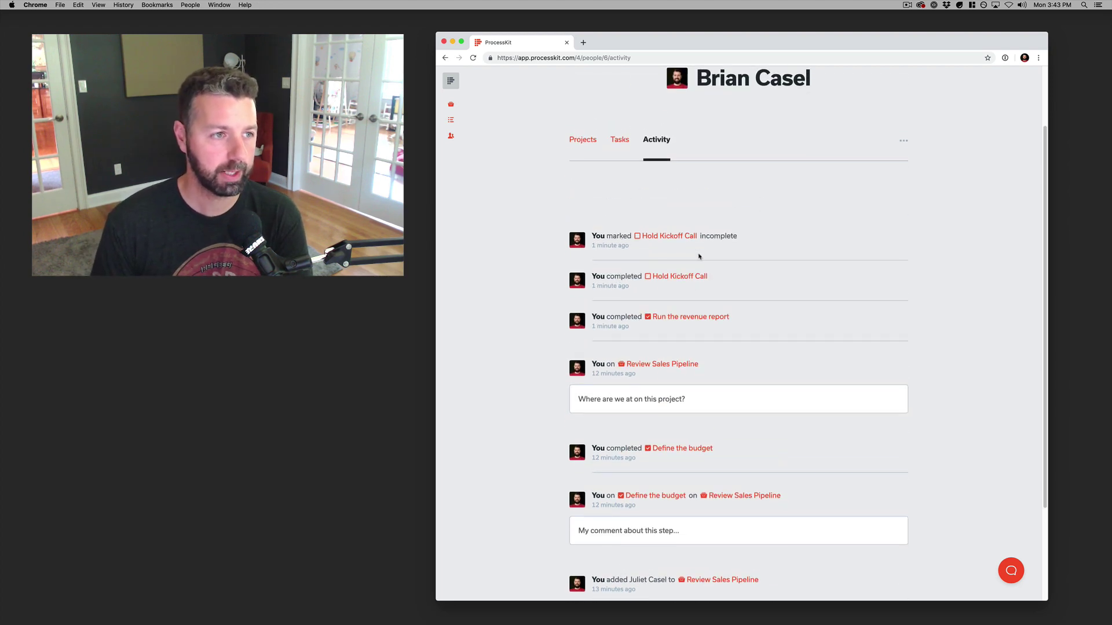
scroll(698, 252, "down", 5)
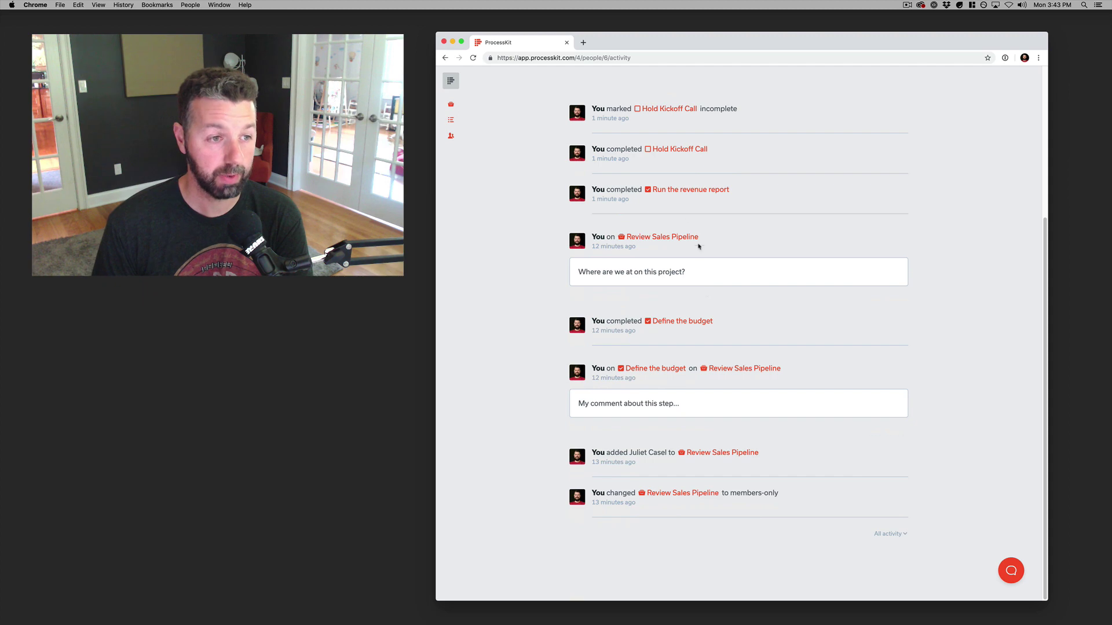
left_click(890, 534)
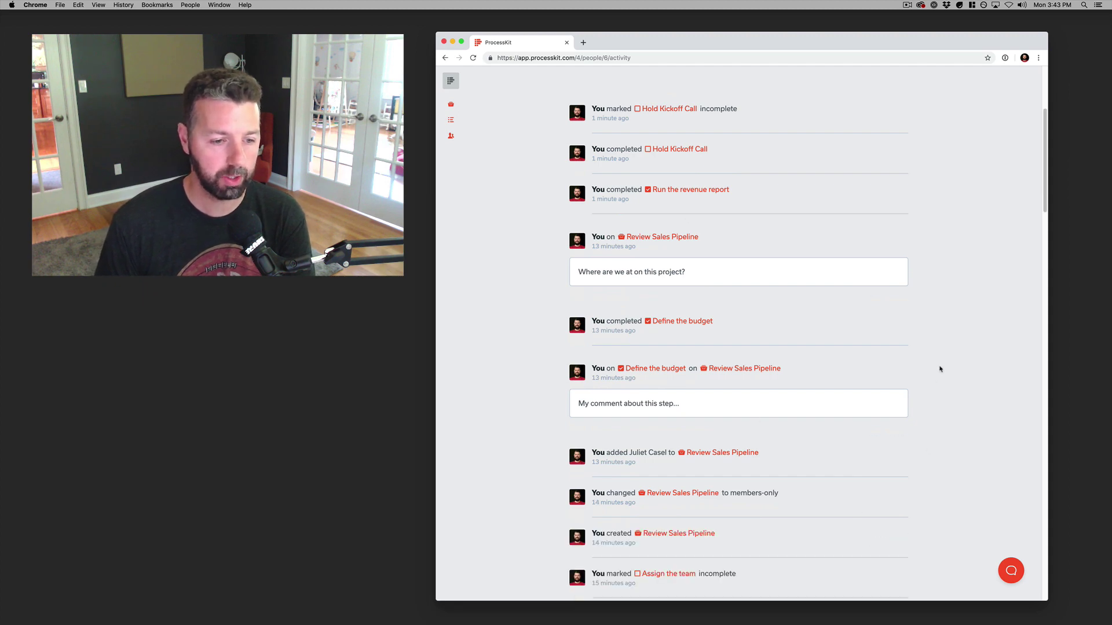
scroll(940, 369, "down", 20)
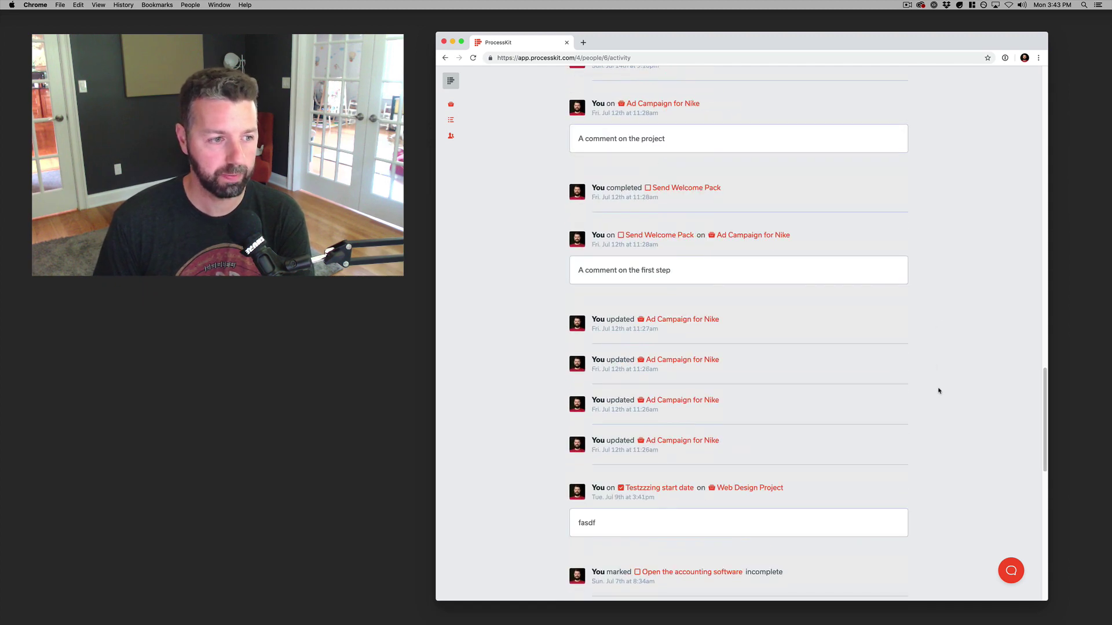
scroll(939, 390, "up", 20)
scroll(747, 156, "down", 4)
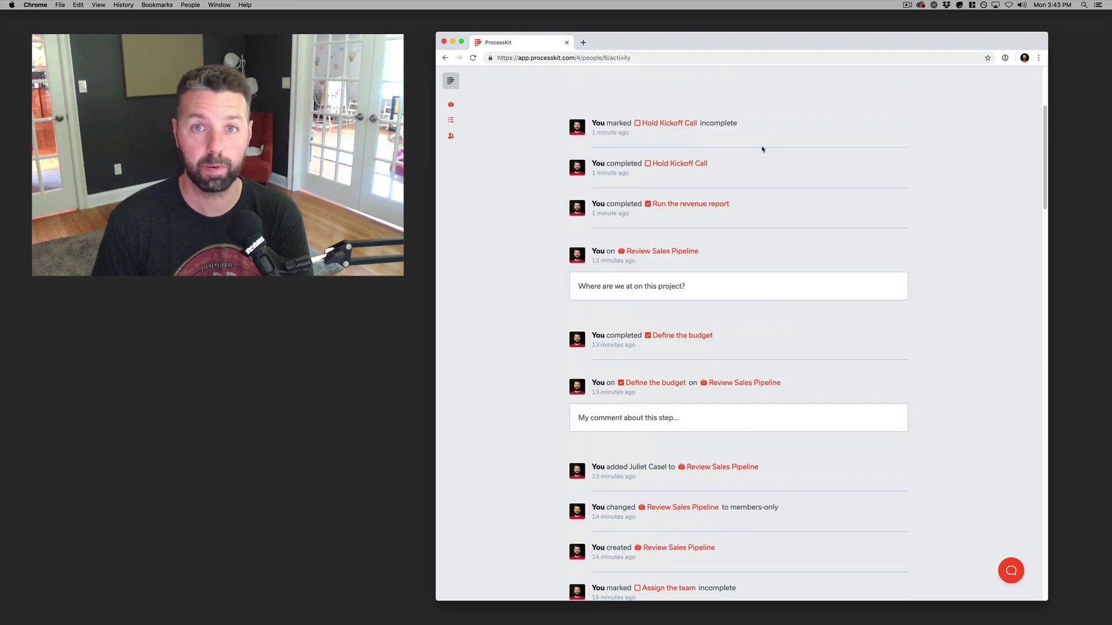
scroll(799, 288, "up", 4)
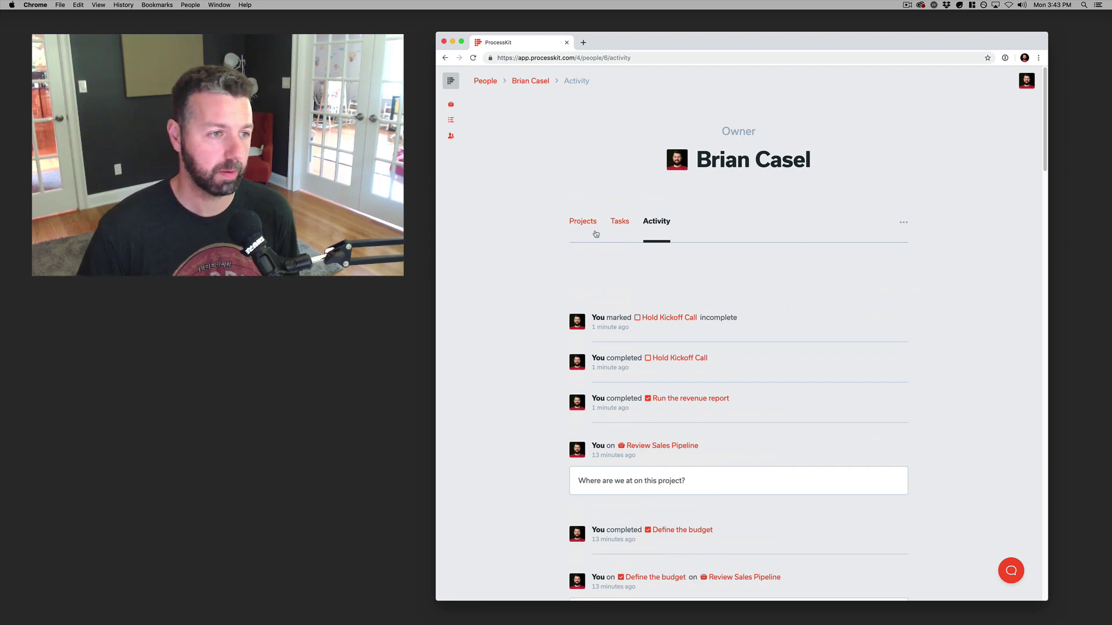
Show the profile's incomplete tasks and look over the list with its start and due dates
left_click(619, 224)
scroll(661, 347, "down", 1)
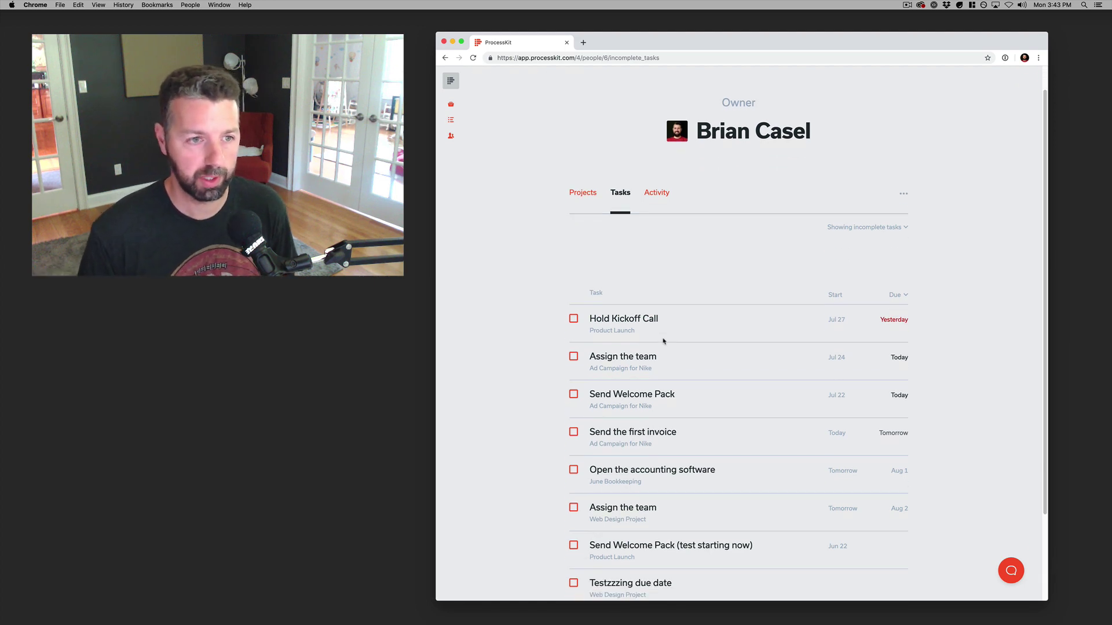
scroll(663, 341, "up", 1)
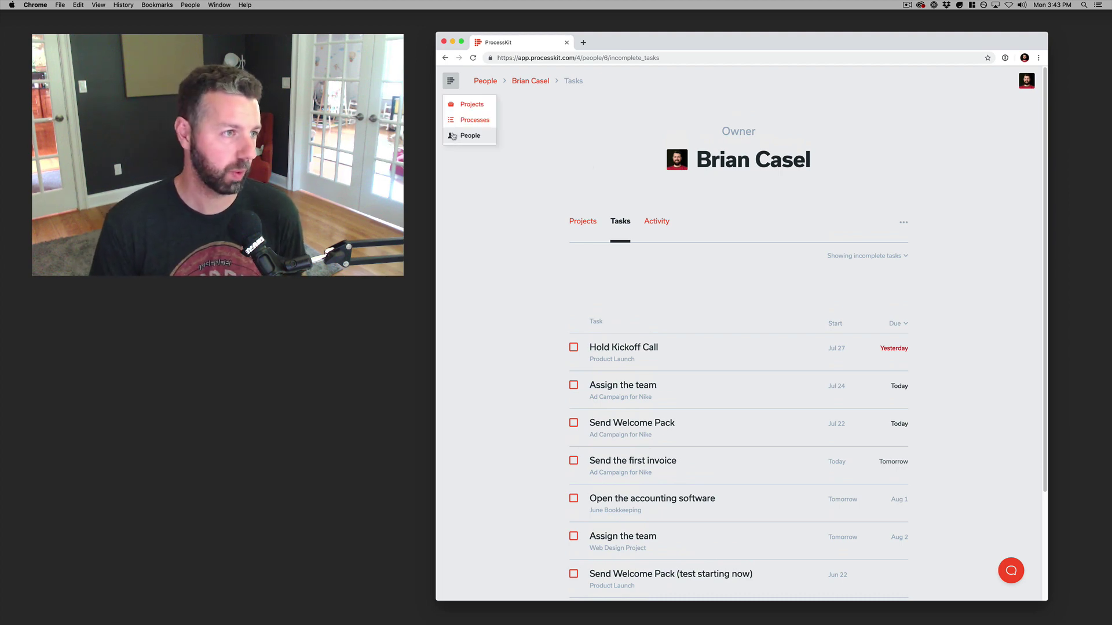
Go to the People directory, open the first administrator's profile and look over the projects assigned there
left_click(462, 137)
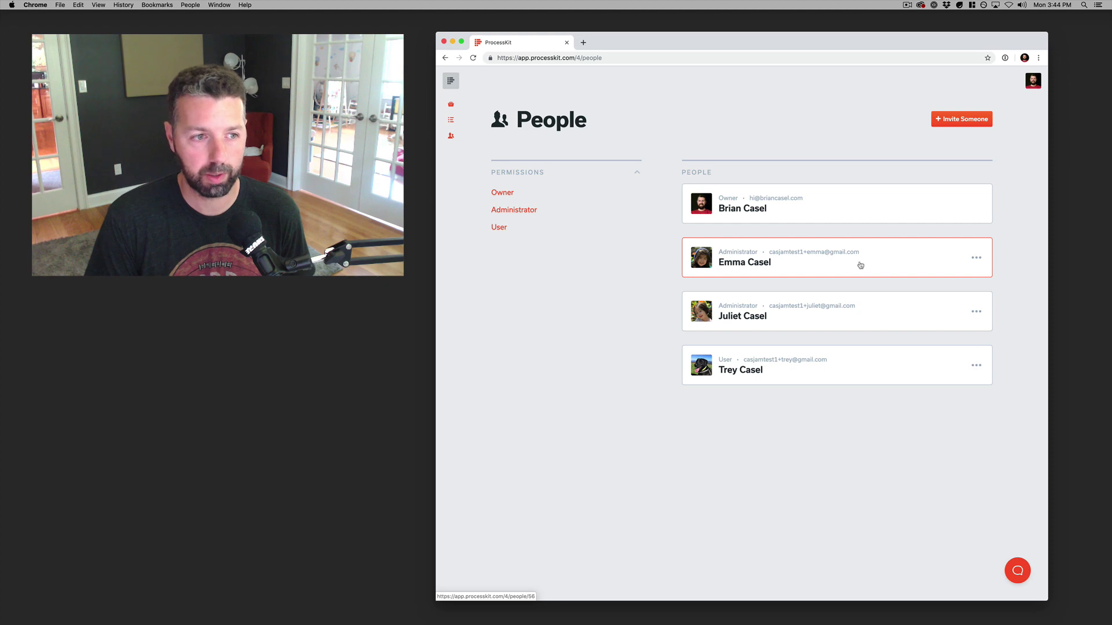
left_click(882, 267)
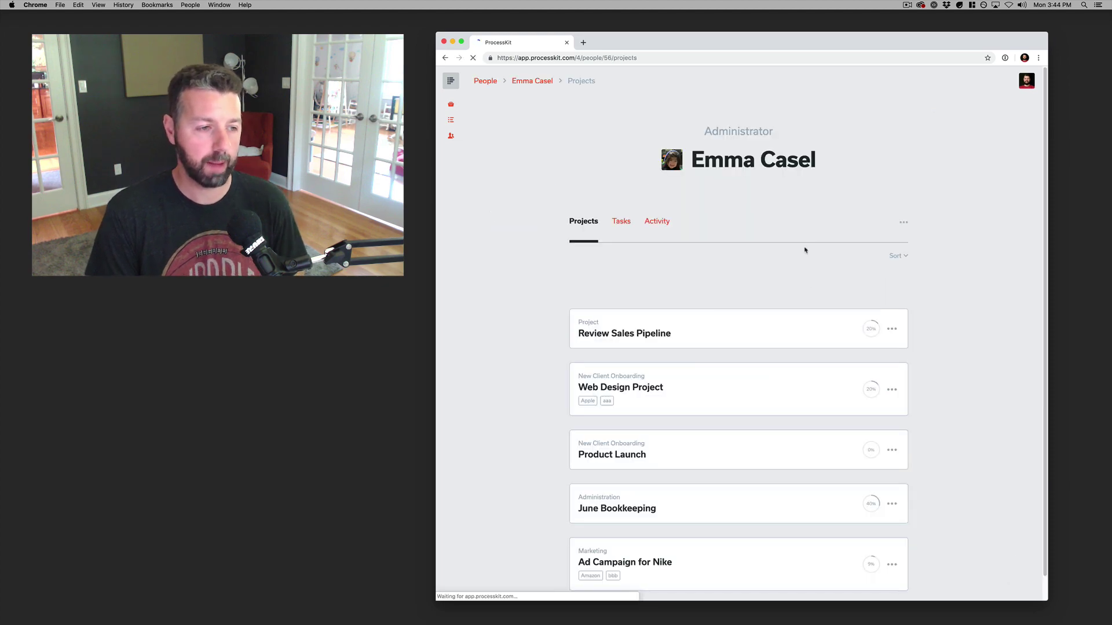
scroll(805, 250, "down", 1)
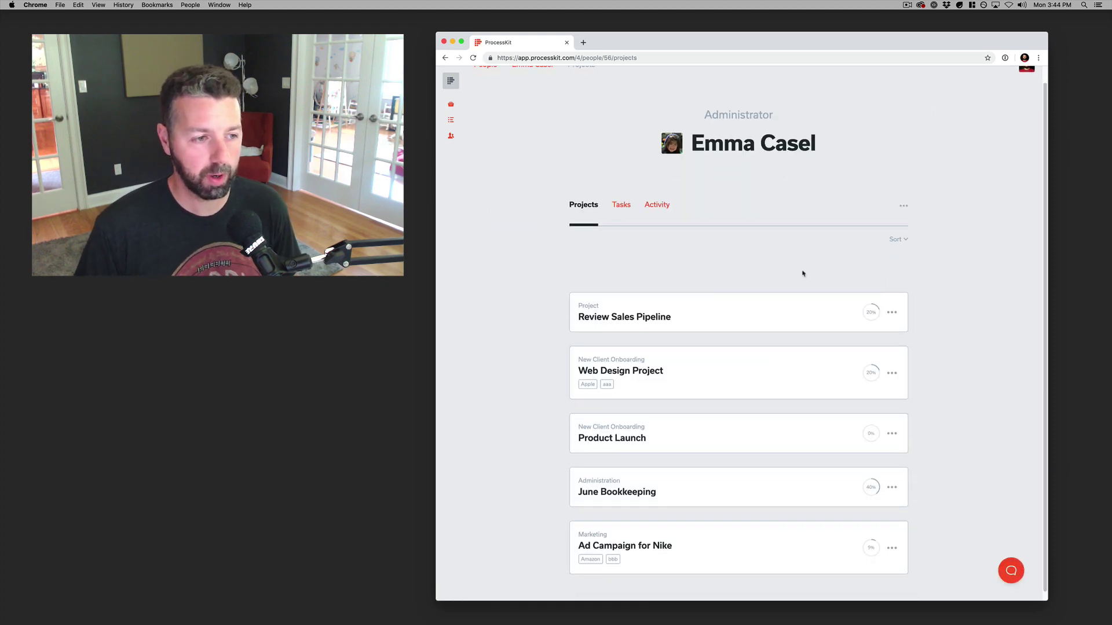
Review the administrator's incomplete tasks and open the same person's activity feed
left_click(618, 206)
scroll(585, 295, "down", 3)
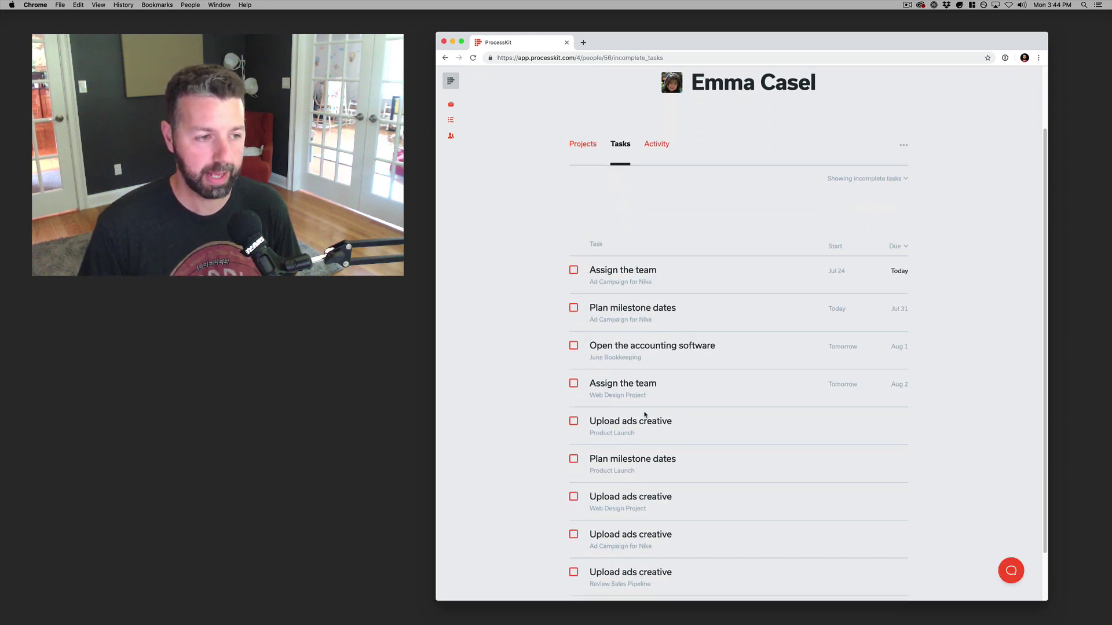
scroll(707, 378, "up", 2)
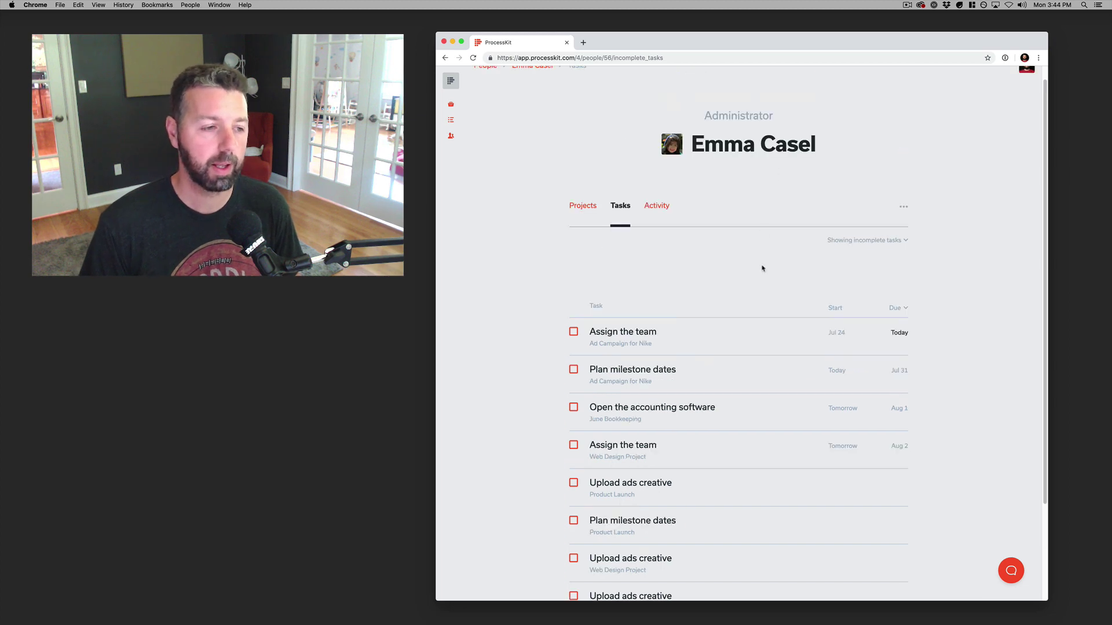
left_click(658, 207)
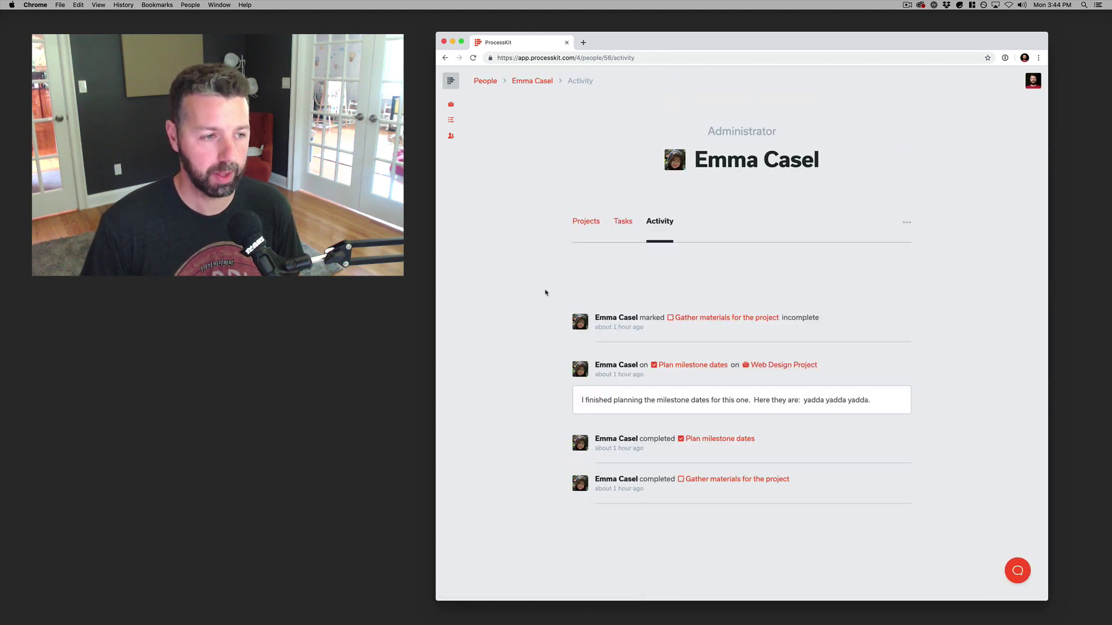